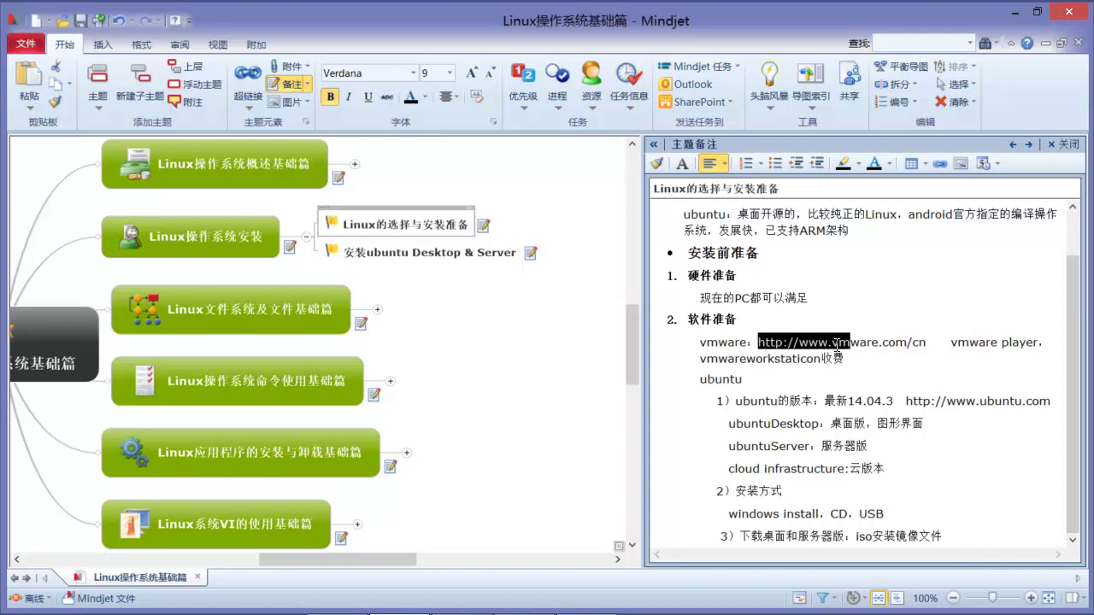
Step: Highlight the ubuntu download link, the three edition lines and the installation methods in the notes
click(904, 398)
drag(904, 398, 1051, 401)
click(1051, 401)
drag(729, 423, 895, 469)
click(888, 469)
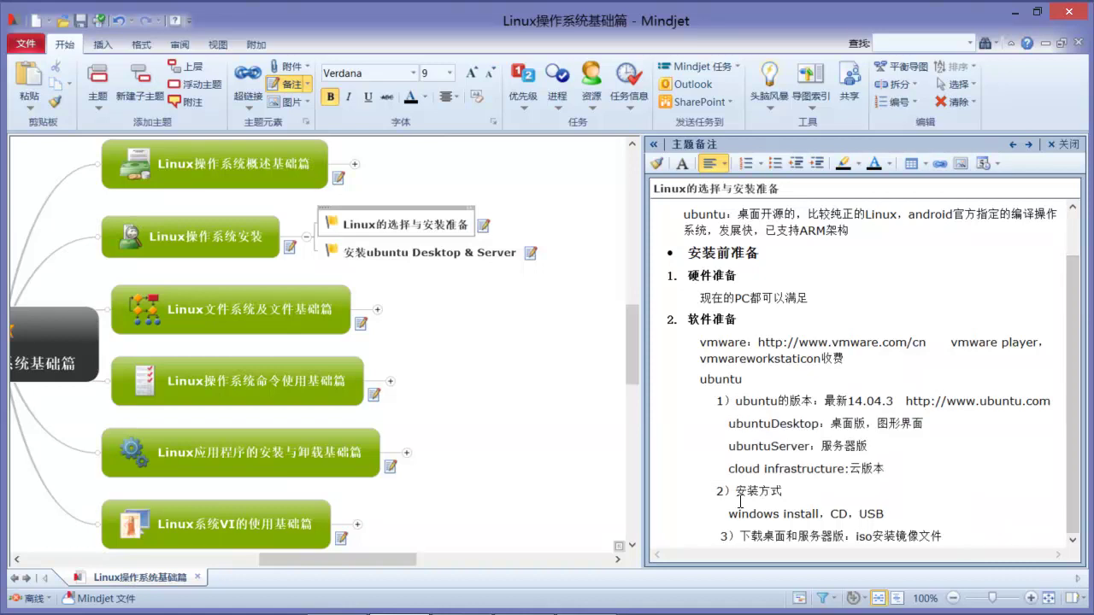
drag(735, 489, 889, 516)
click(888, 516)
Step: Highlight the desktop/server download note, the ISO image wording, and the vmware link with its licence note
drag(739, 537, 935, 535)
click(932, 536)
drag(855, 537, 945, 536)
click(945, 536)
drag(758, 342, 925, 358)
drag(919, 401, 970, 444)
click(975, 443)
Step: Show the 安装ubuntu Desktop & Server notes and highlight the install-vmware and configure-ubuntu lines
click(351, 253)
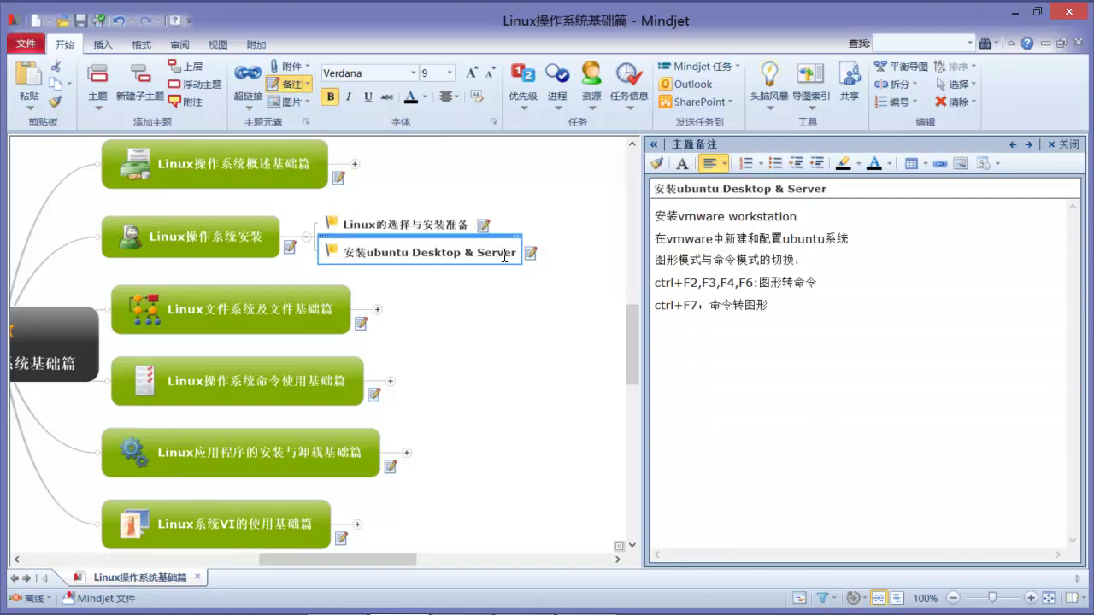
drag(363, 251, 434, 249)
click(657, 216)
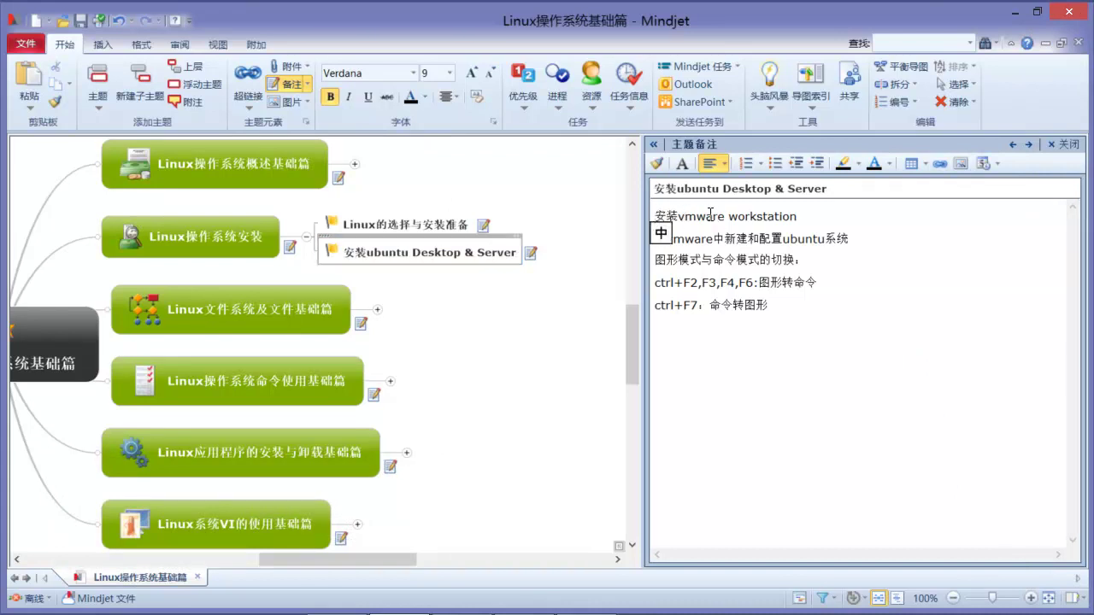
drag(656, 216, 798, 216)
click(797, 216)
drag(656, 216, 798, 217)
click(798, 217)
mouse_move(656, 239)
mouse_down()
mouse_move(857, 238)
mouse_move(658, 224)
mouse_up()
click(855, 239)
click(715, 238)
Step: Open the VMware10 folder in 课程软件 and select the VMware-workstation-full-10.0.1 installer
mouse_move(519, 603)
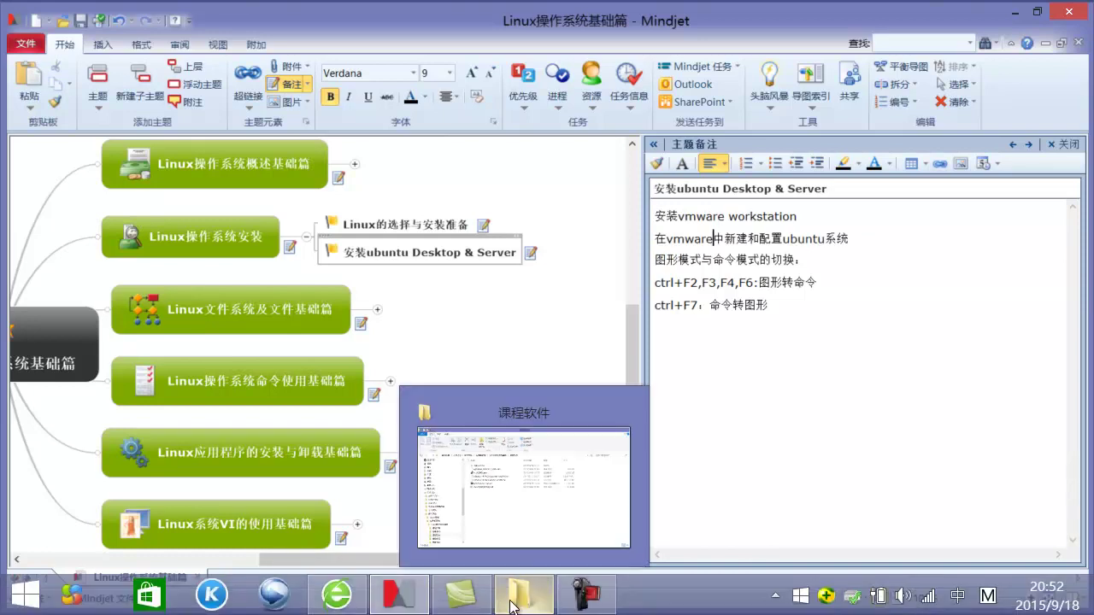
click(515, 543)
click(318, 194)
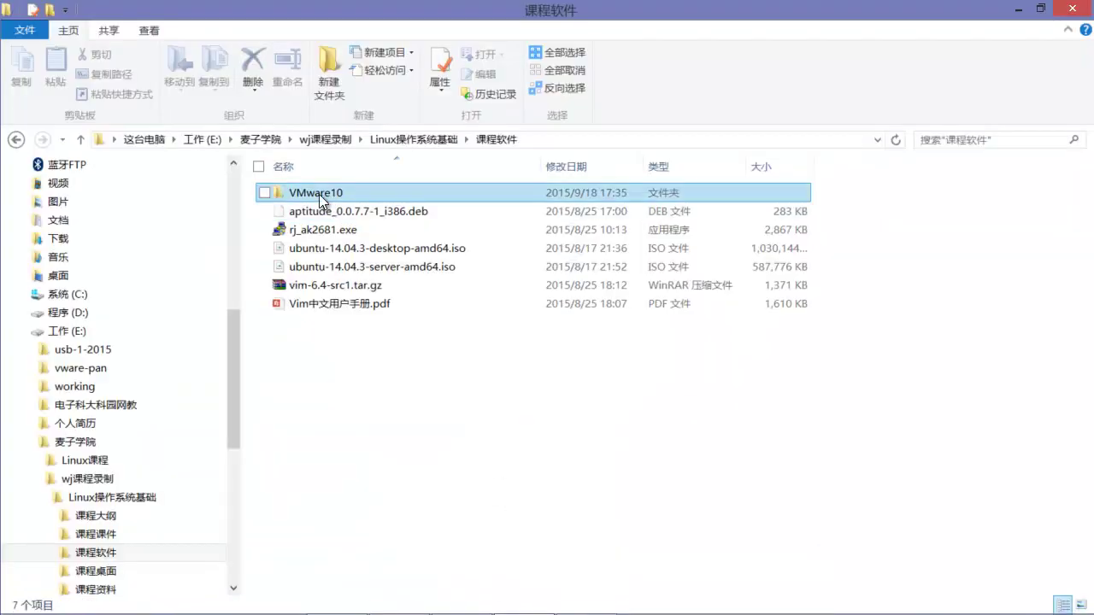
double_click(318, 194)
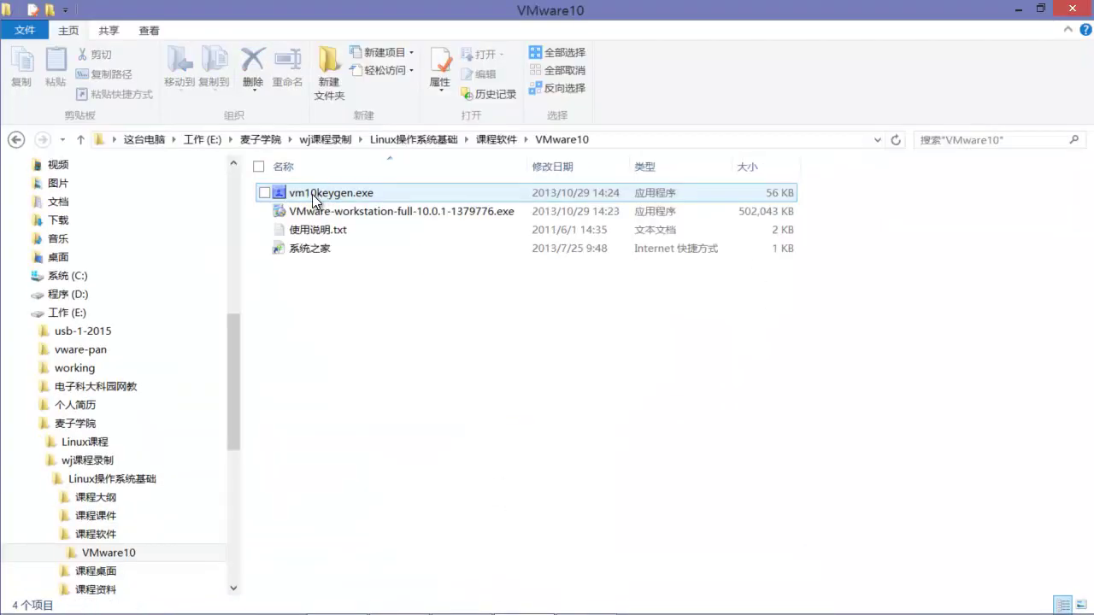
click(387, 211)
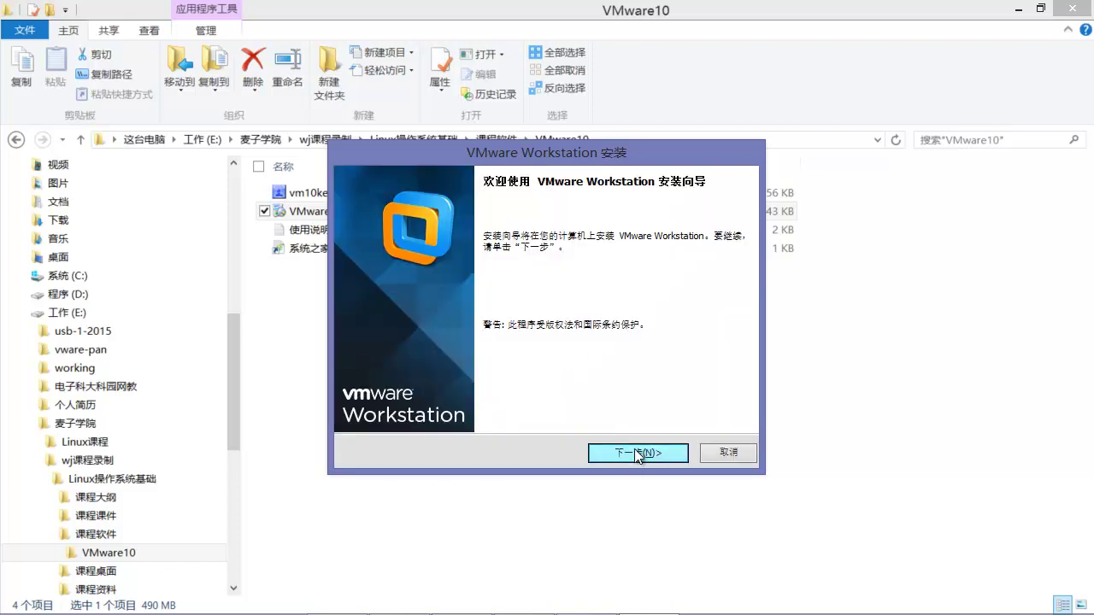
Step: Accept the licence and choose the Typical setup with the default install folder
click(633, 452)
click(450, 402)
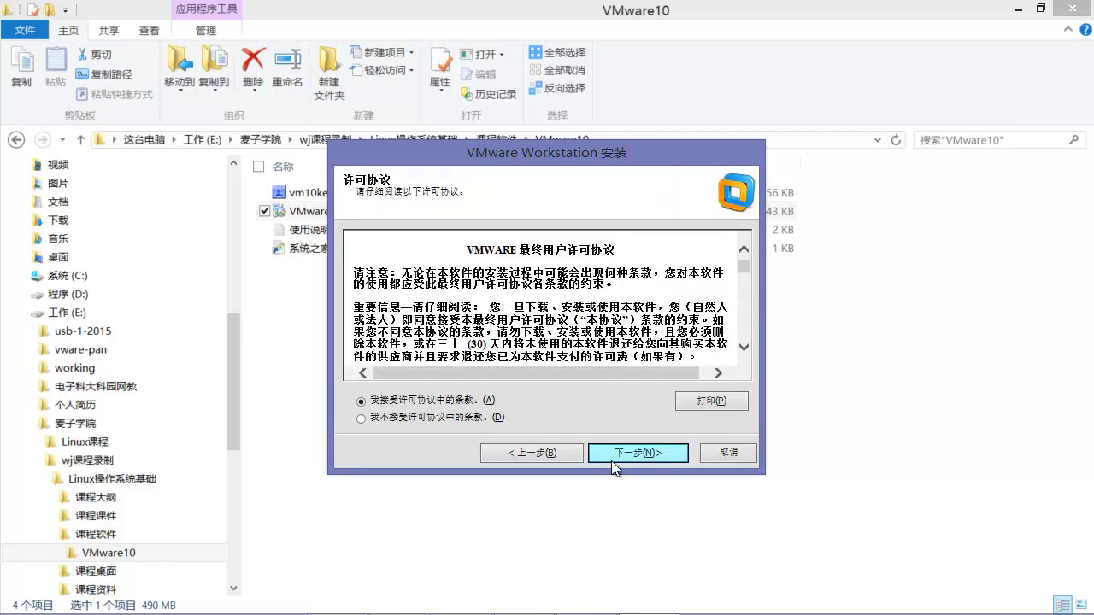
click(632, 452)
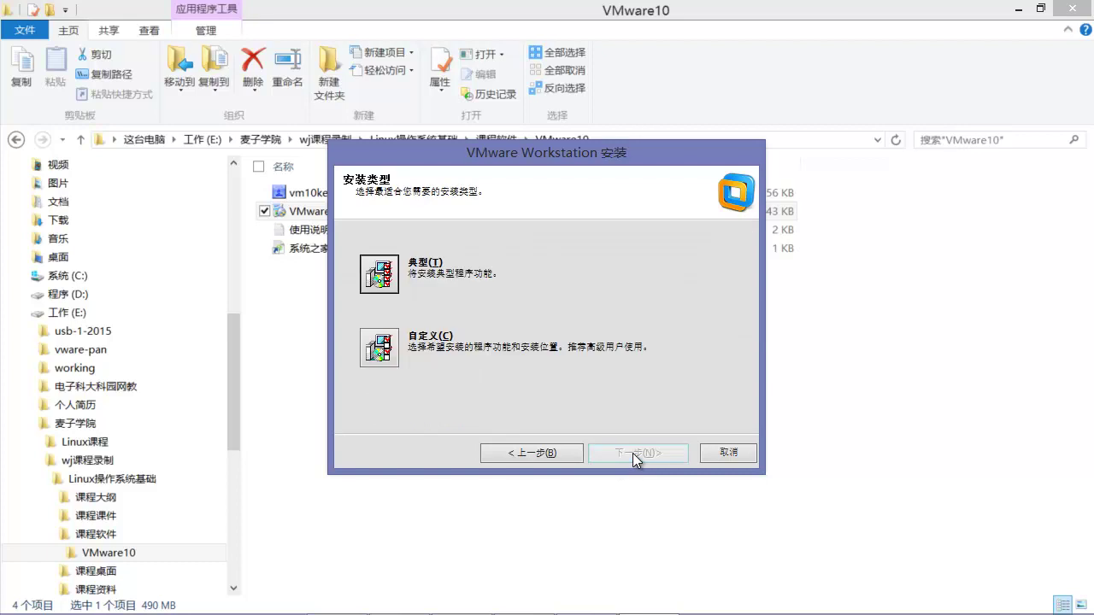
click(378, 274)
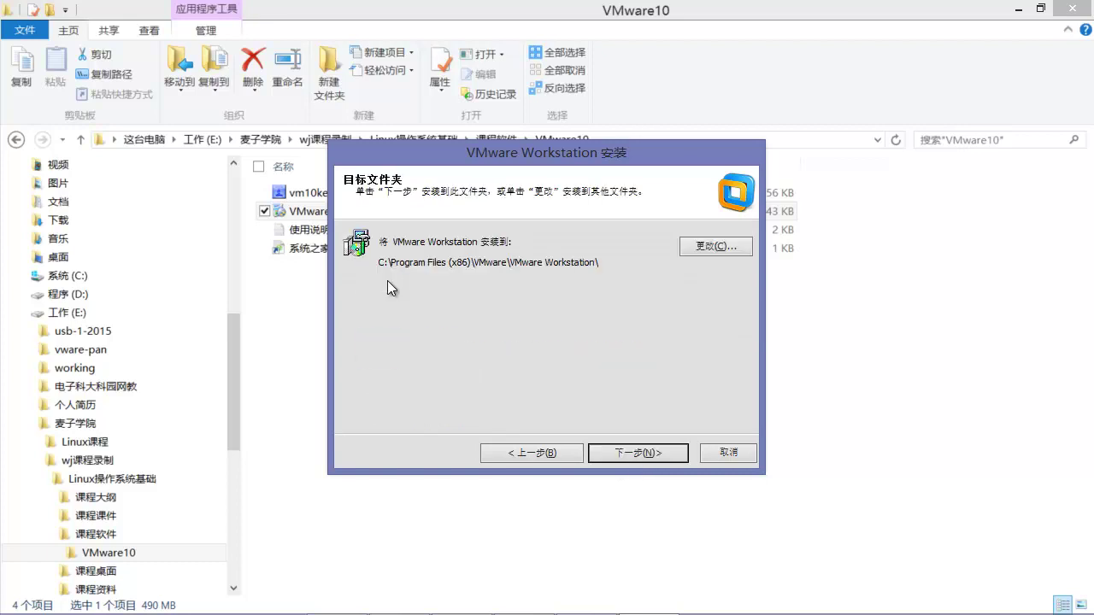
click(647, 458)
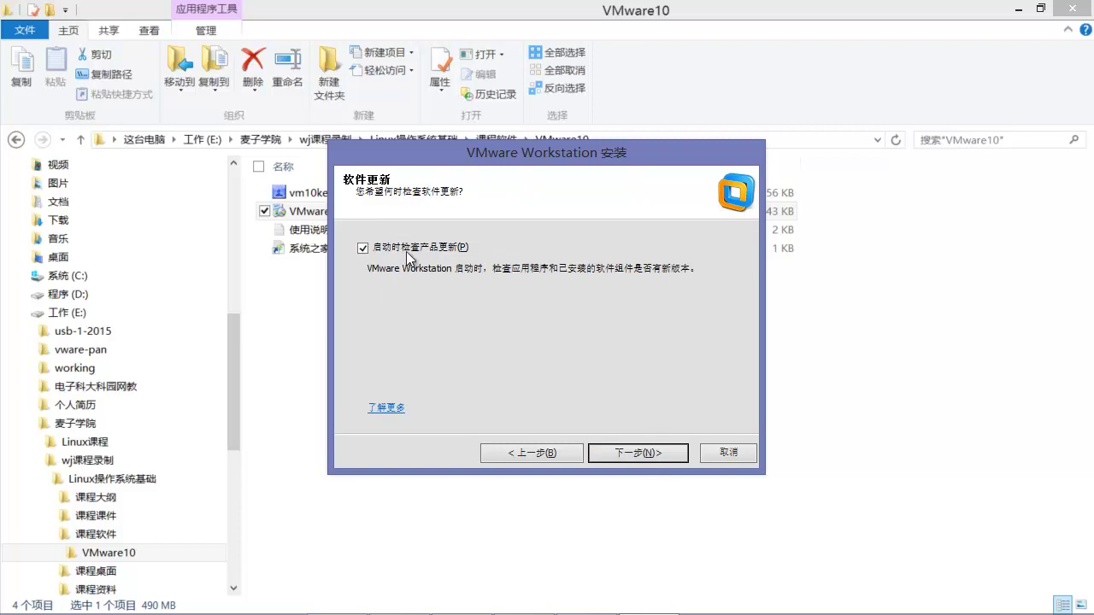
Step: Disable startup update checks and usage feedback, keep both shortcuts, and start installing
click(362, 248)
click(618, 456)
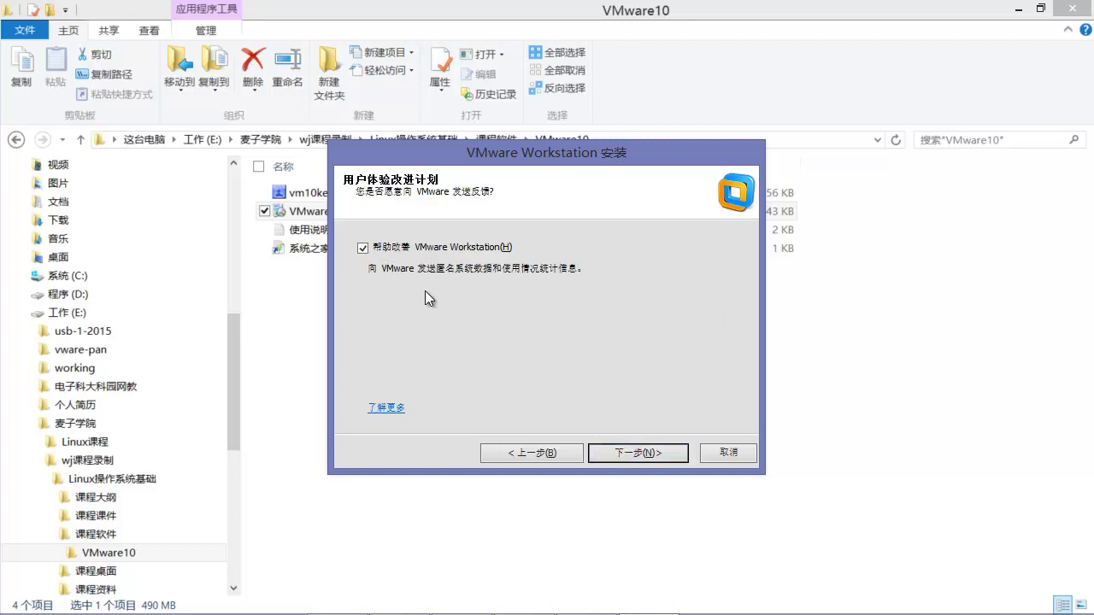
click(363, 249)
click(646, 458)
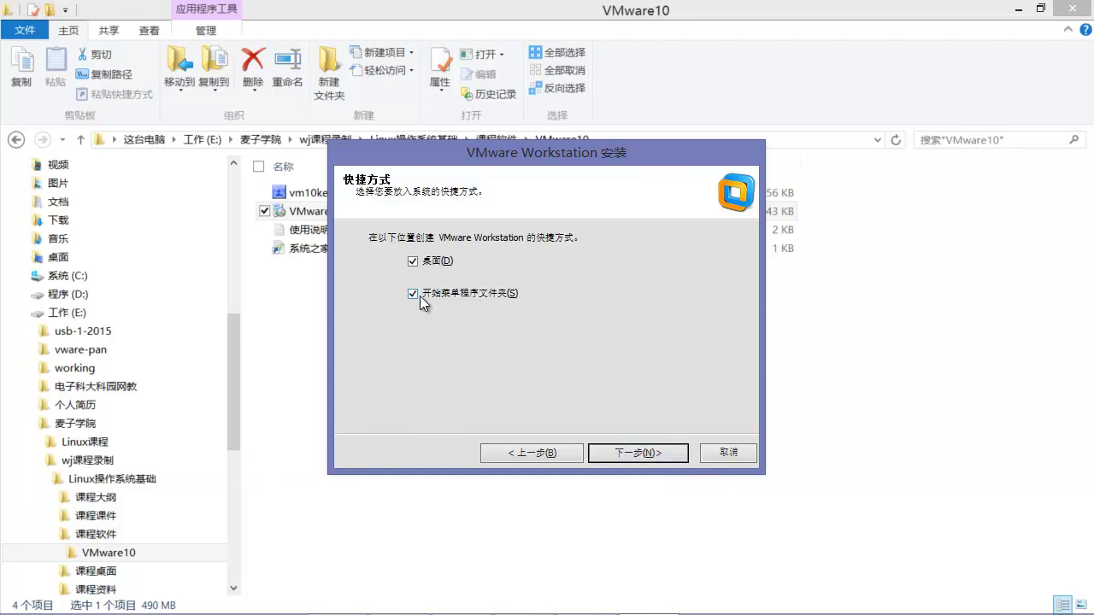
click(641, 454)
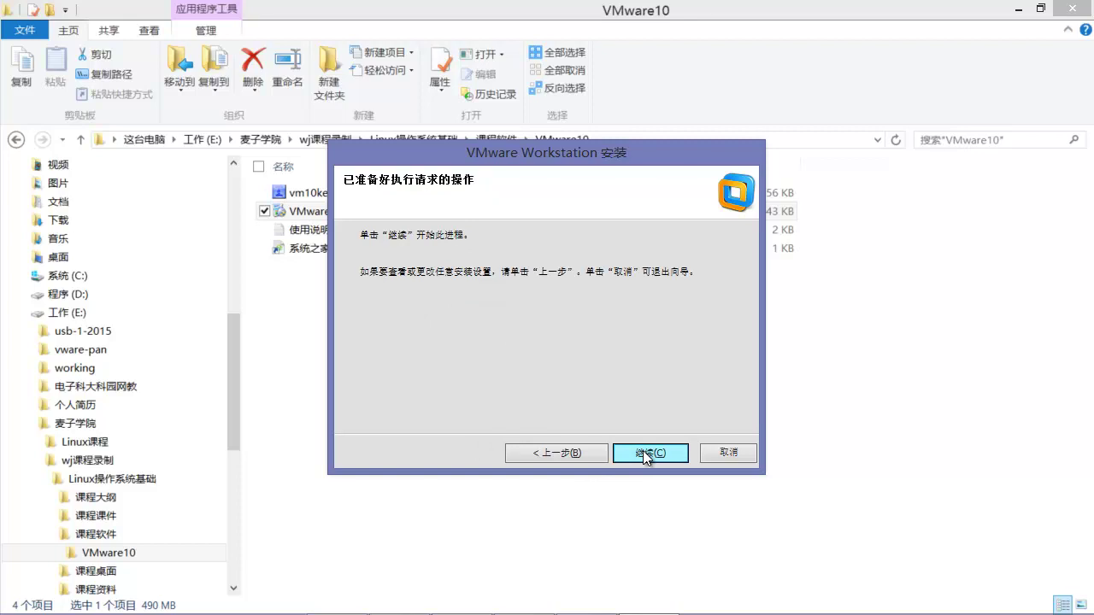
click(643, 453)
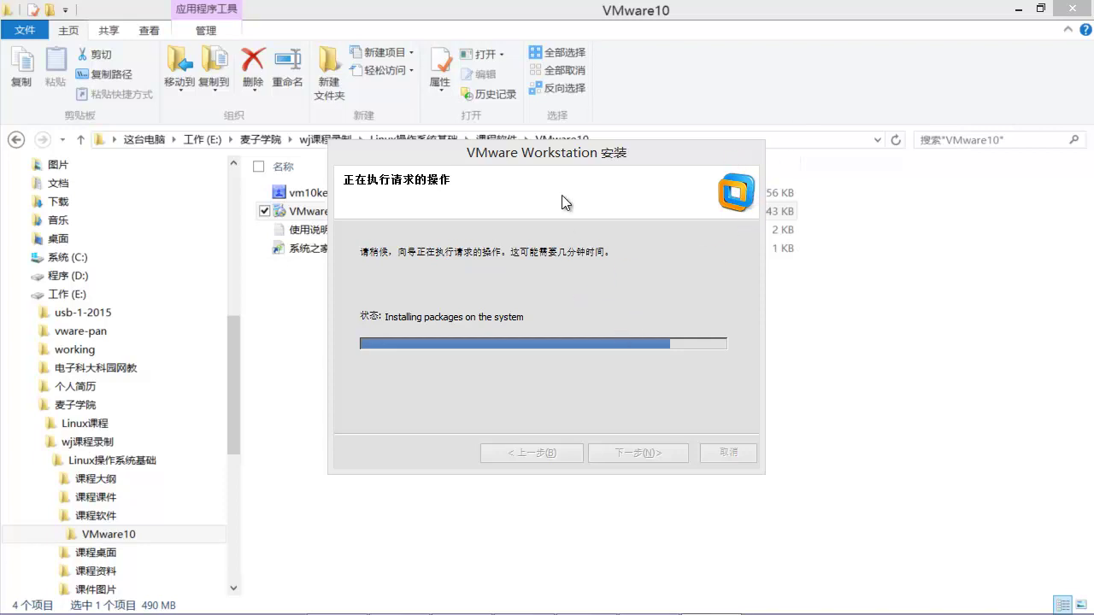
Step: Reposition the installer window while installation runs through to the licence key page
drag(523, 150, 682, 172)
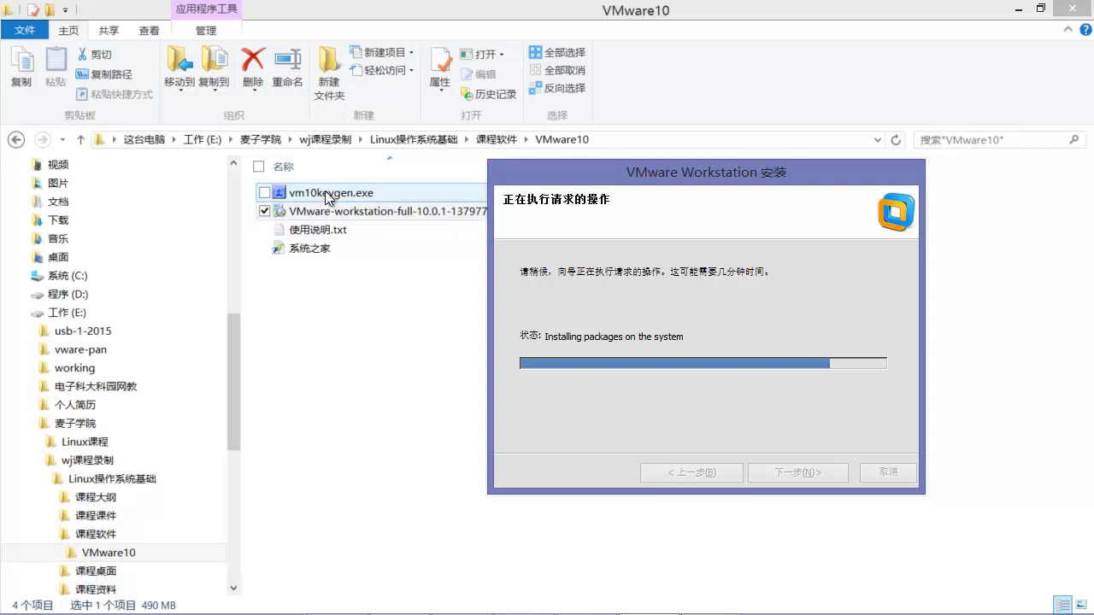
drag(720, 172, 613, 165)
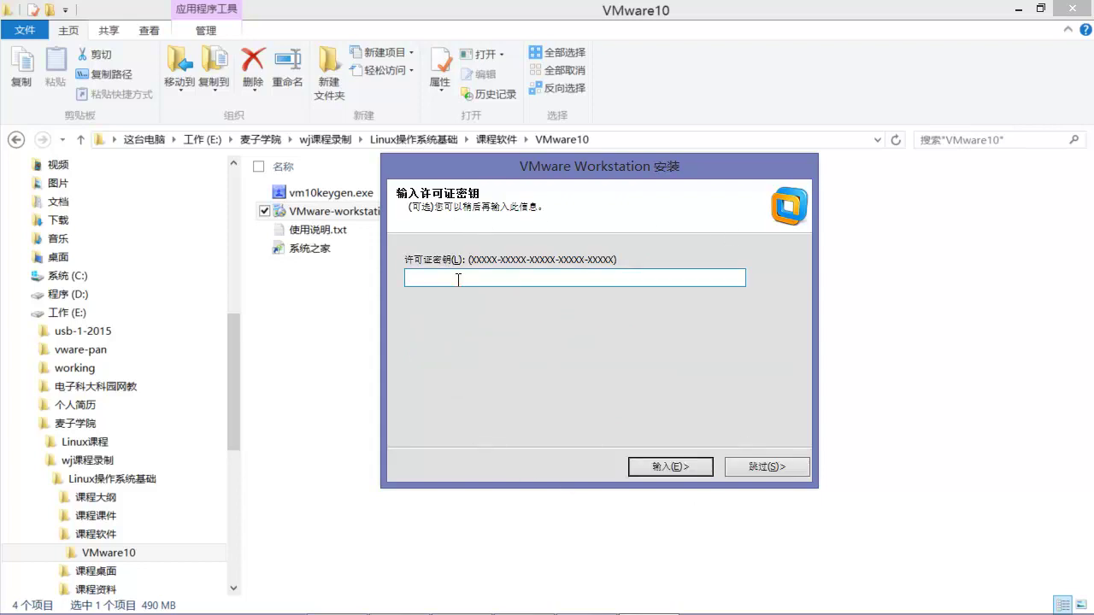
Step: Generate a serial number with vm10keygen.exe and select it for copying
click(458, 280)
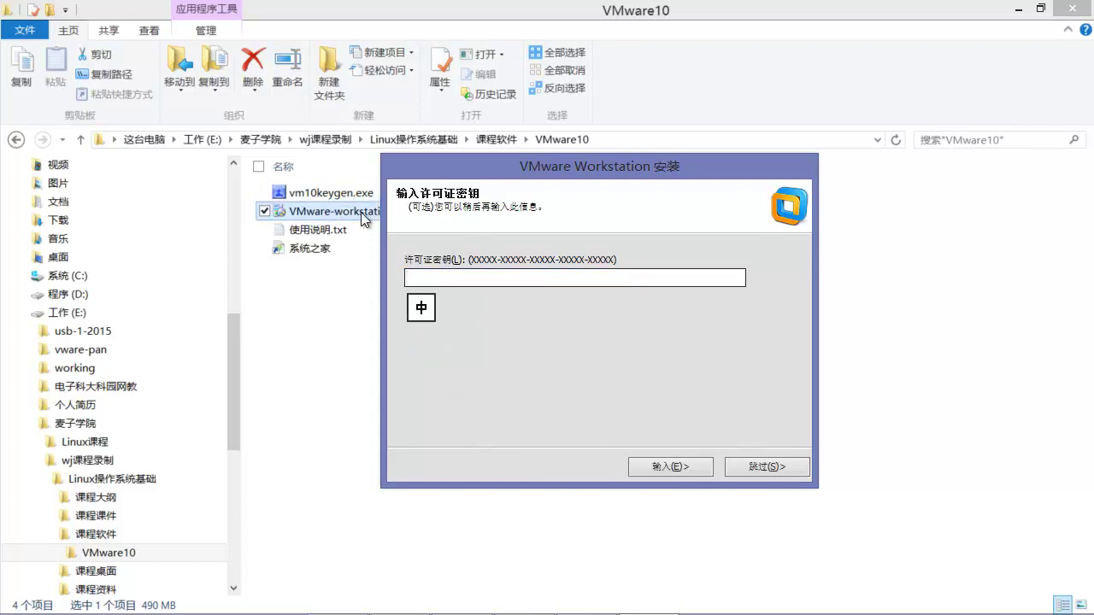
double_click(342, 193)
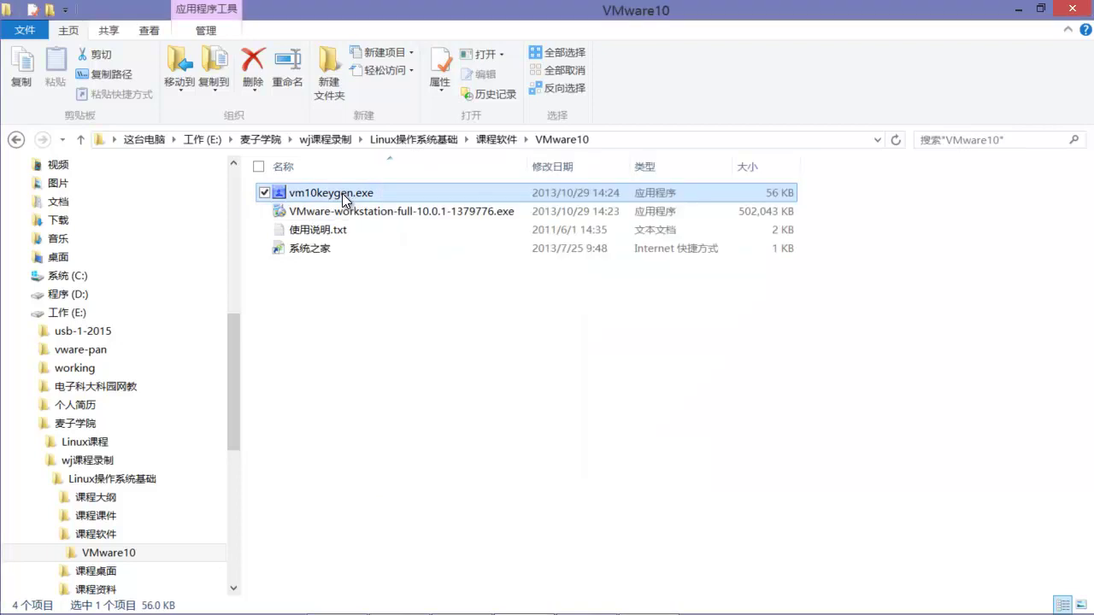
click(608, 382)
click(608, 382)
click(608, 383)
click(609, 383)
drag(606, 327, 437, 325)
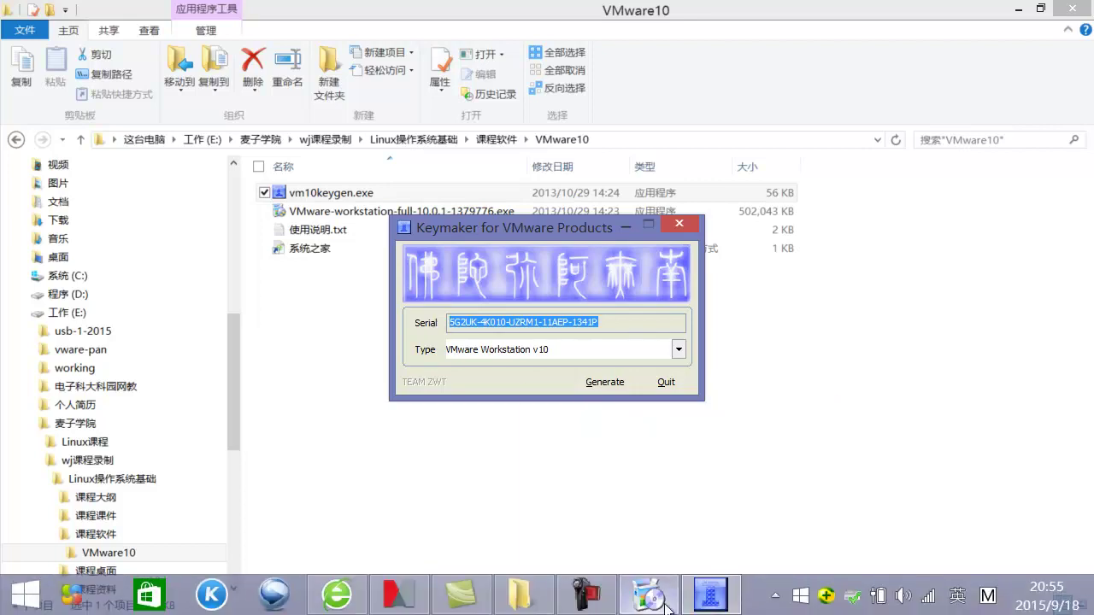
Step: Paste the serial as the licence key, finish the wizard, close the keygen and minimize Explorer
click(654, 523)
key(ctrl+v)
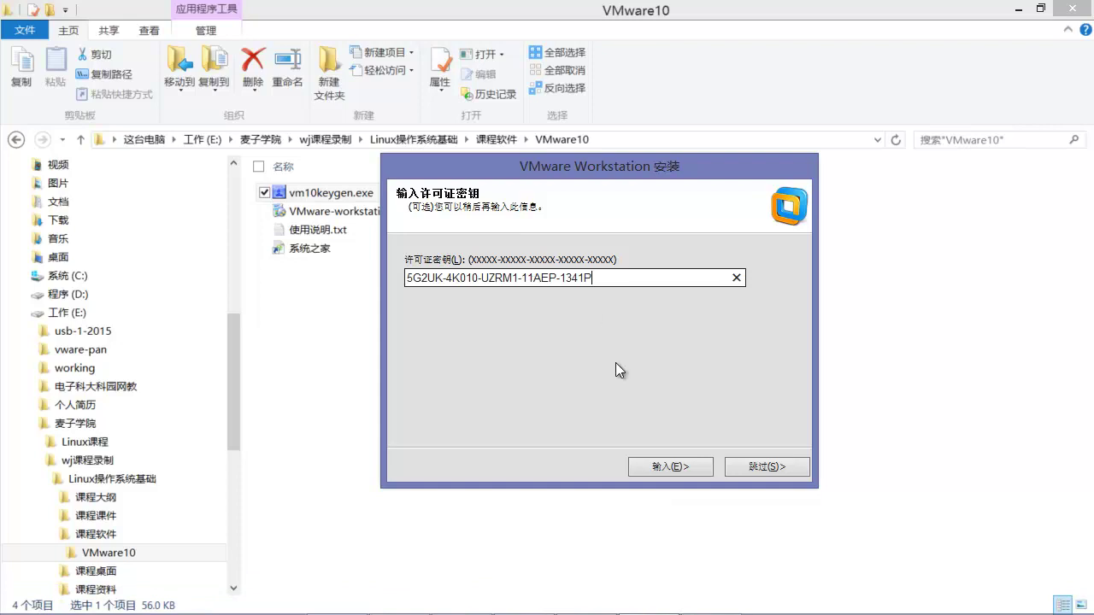
click(687, 471)
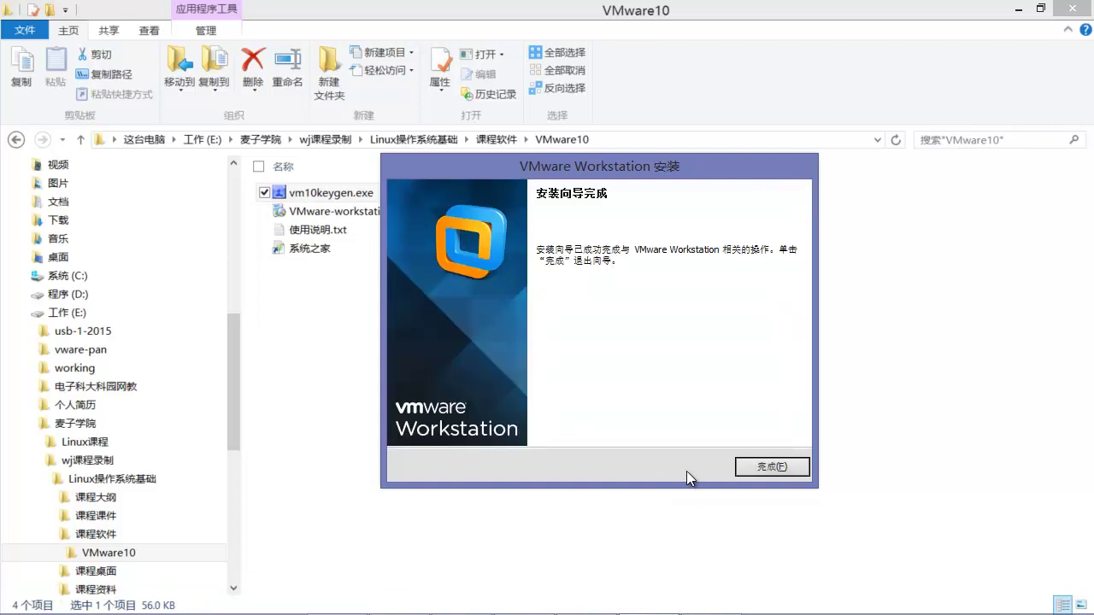
click(749, 466)
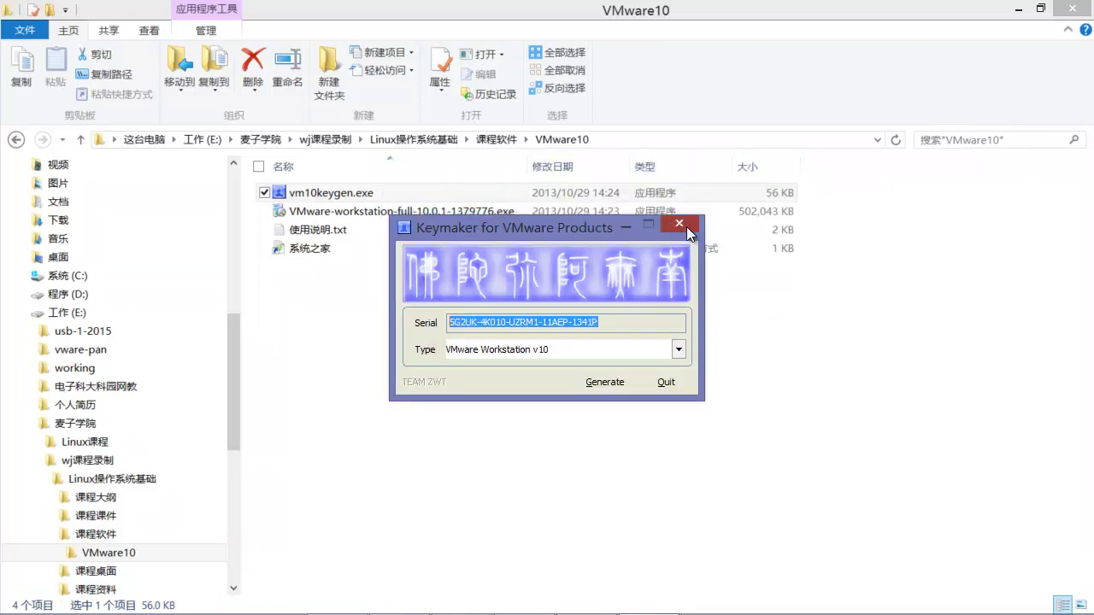
click(681, 225)
click(1019, 9)
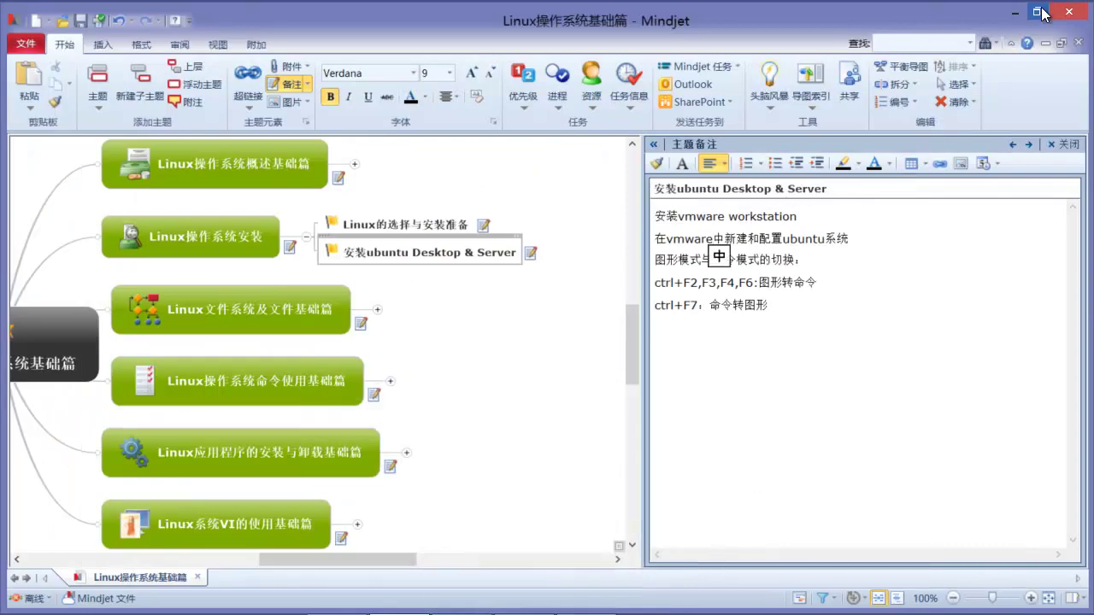
Step: Launch VMware Workstation from its desktop shortcut and maximize its window
click(1016, 12)
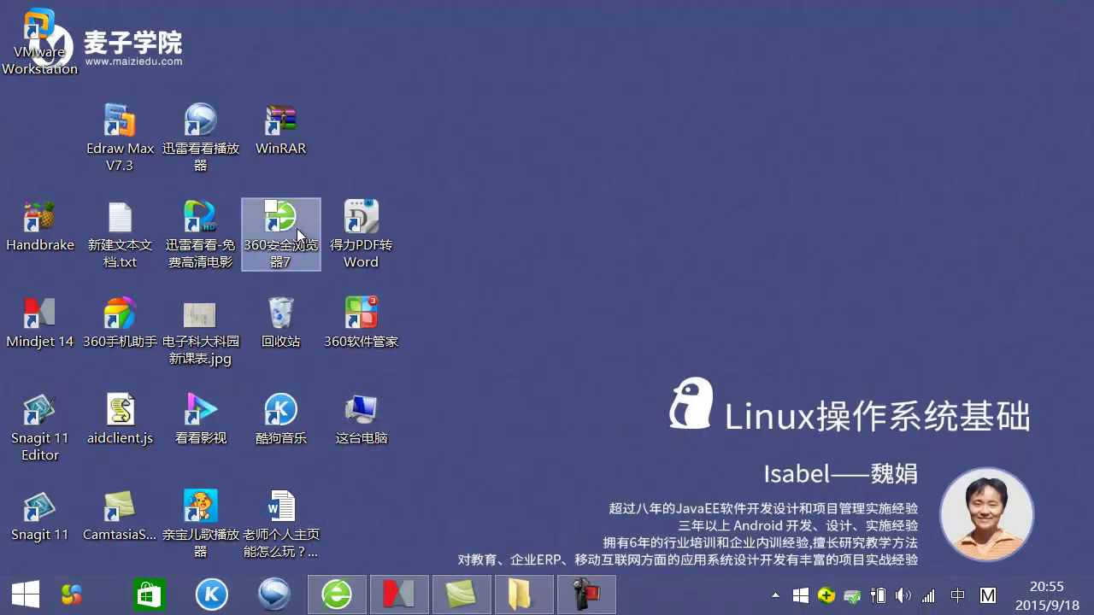
drag(41, 36, 38, 130)
click(554, 183)
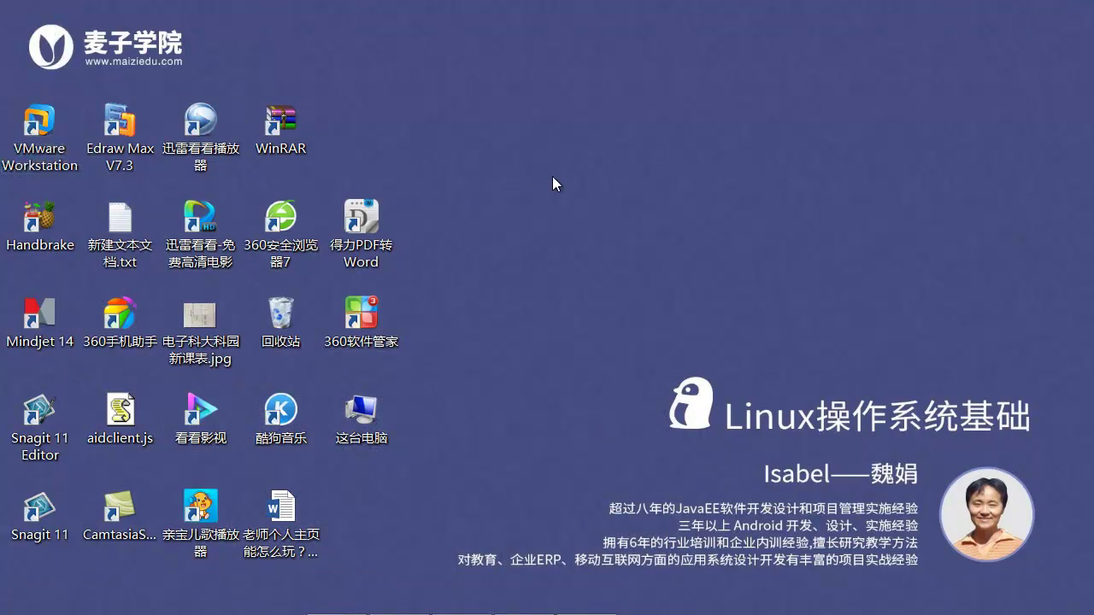
double_click(53, 137)
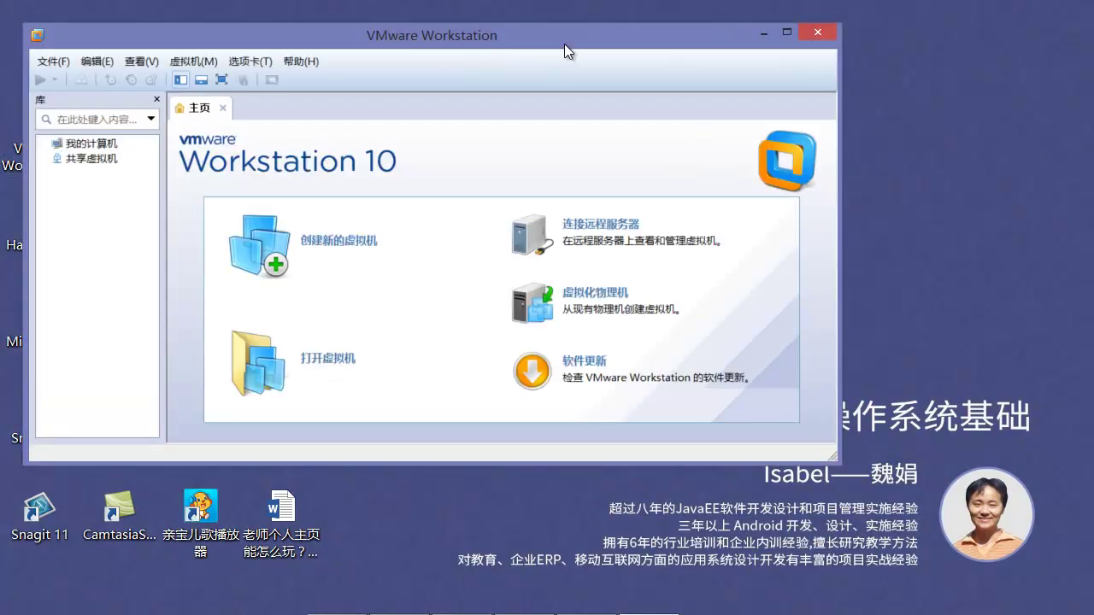
double_click(563, 45)
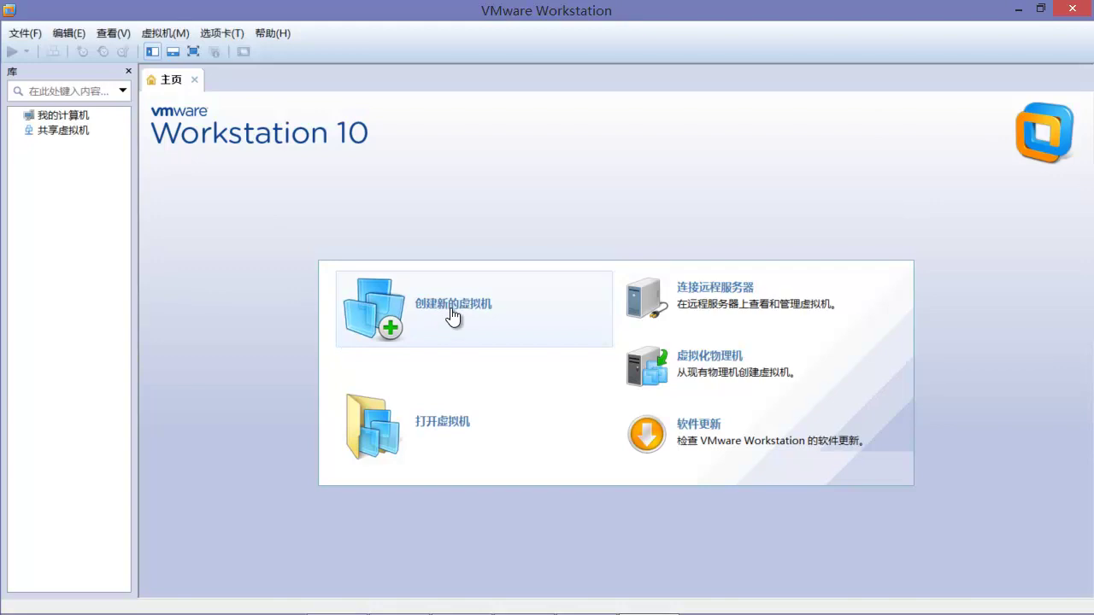
Step: Start the New Virtual Machine Wizard and continue with the Typical (recommended) configuration
click(448, 318)
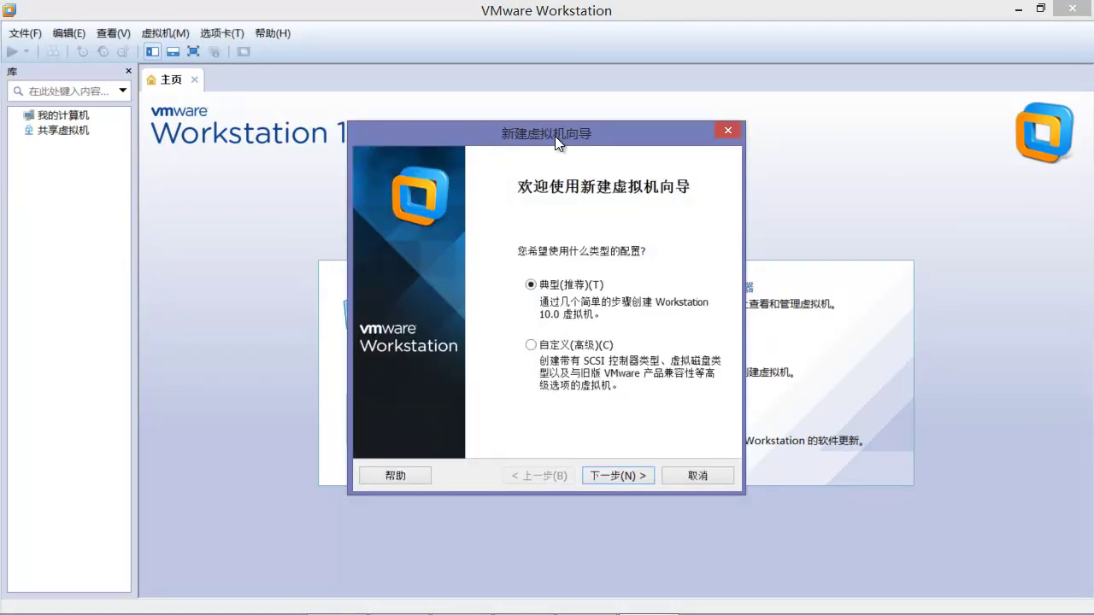
drag(557, 139, 549, 122)
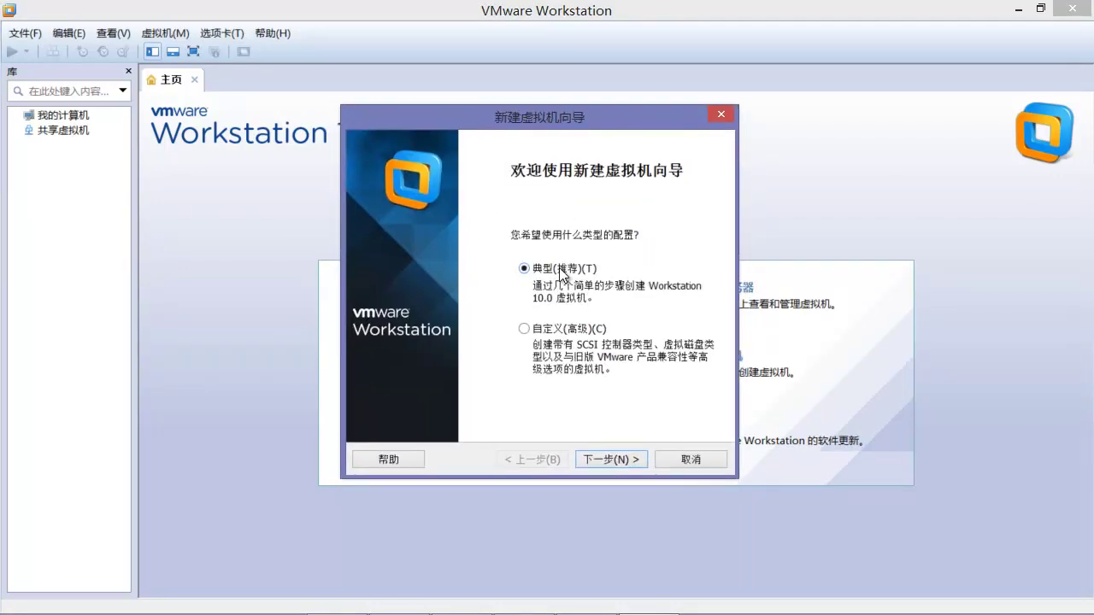
click(557, 333)
click(556, 270)
click(603, 462)
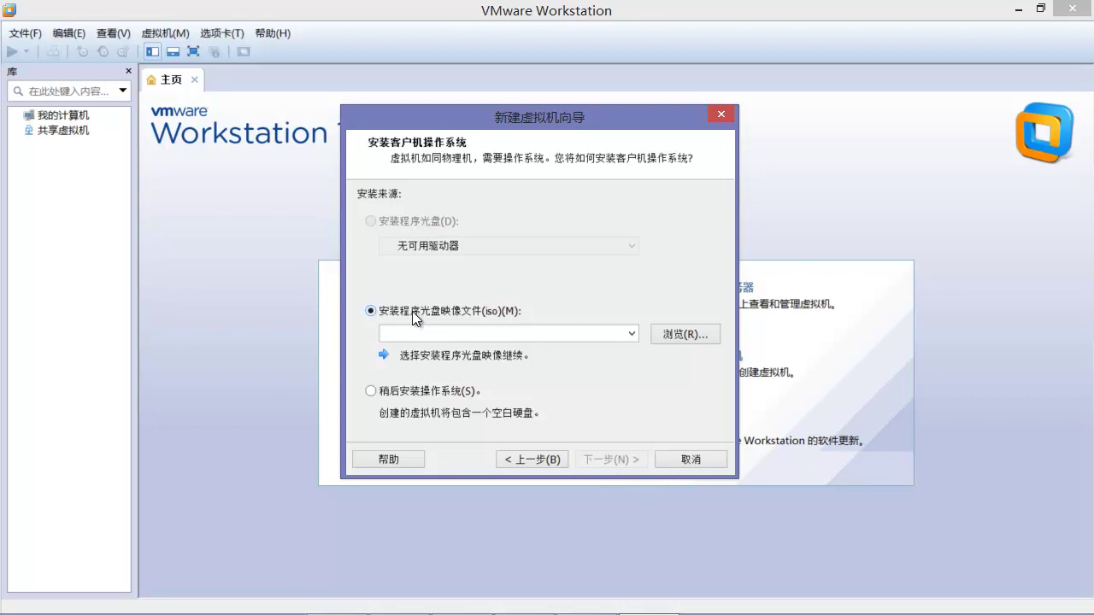
Step: Browse for an installer disc image and expand the folder tree to reach the other drives
click(688, 334)
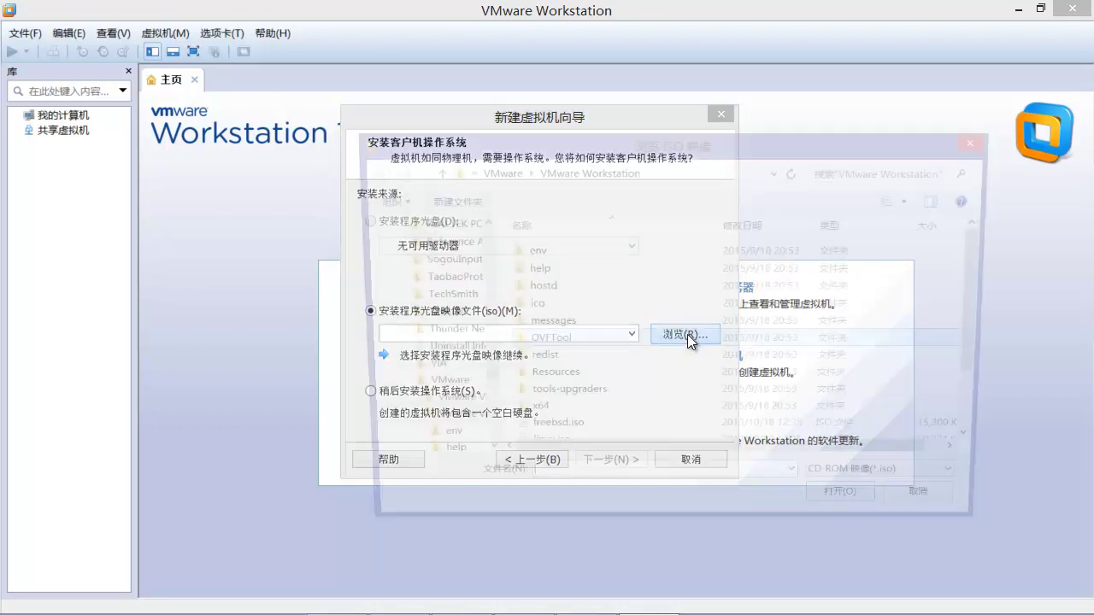
drag(484, 376, 485, 264)
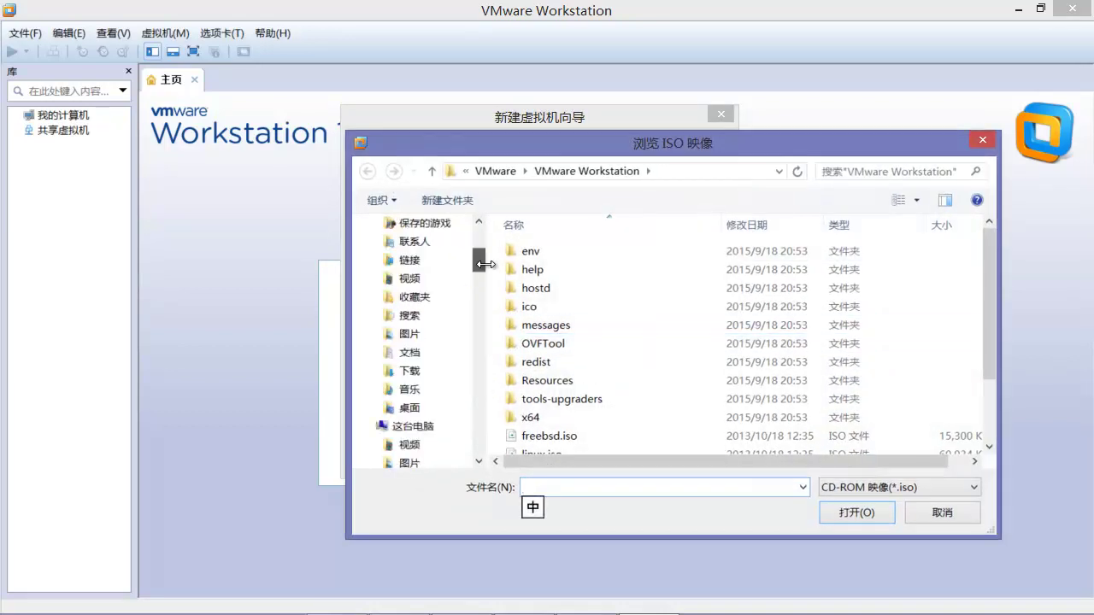
scroll(410, 324, up, 4)
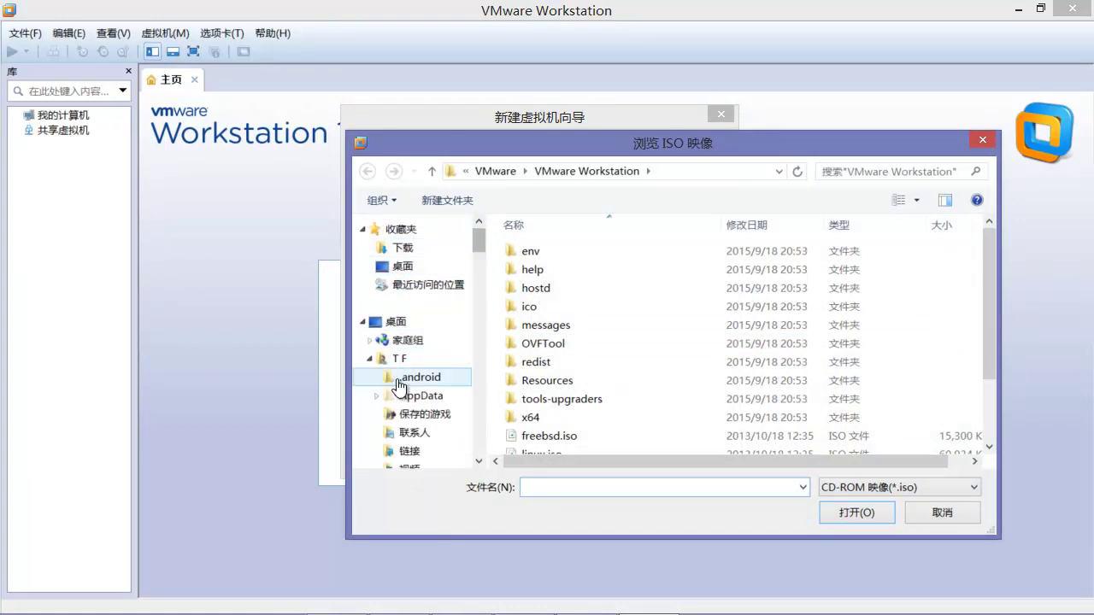
click(364, 322)
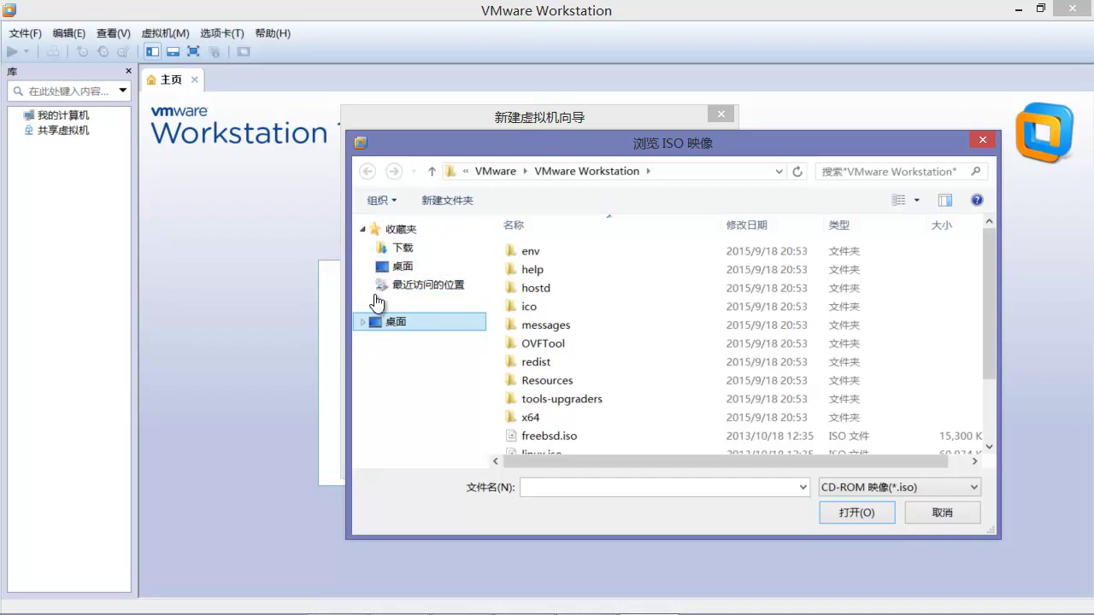
click(373, 231)
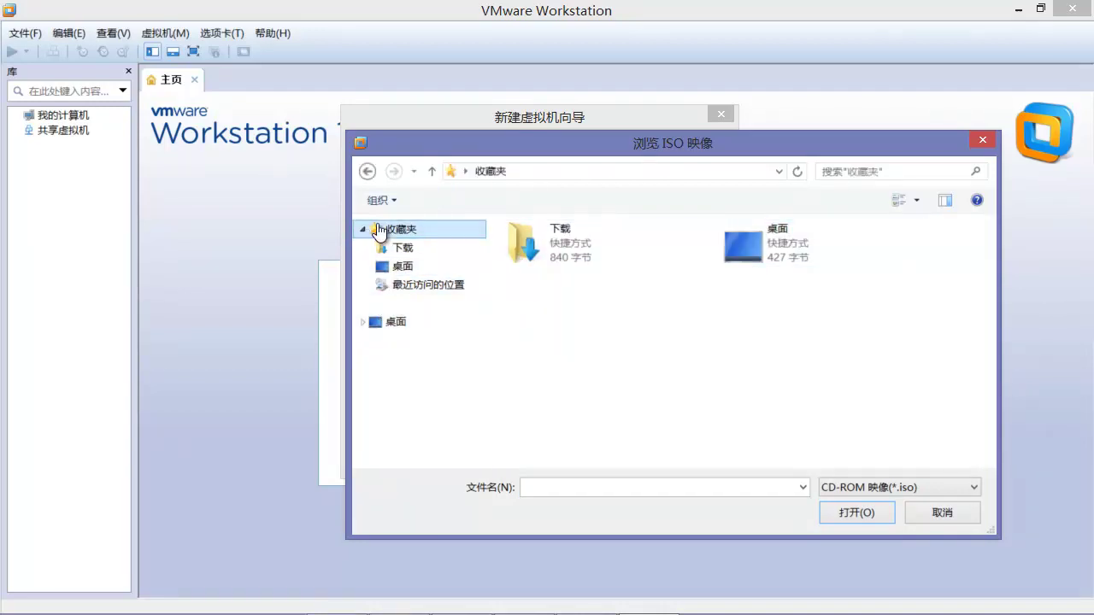
click(364, 320)
drag(482, 246, 484, 282)
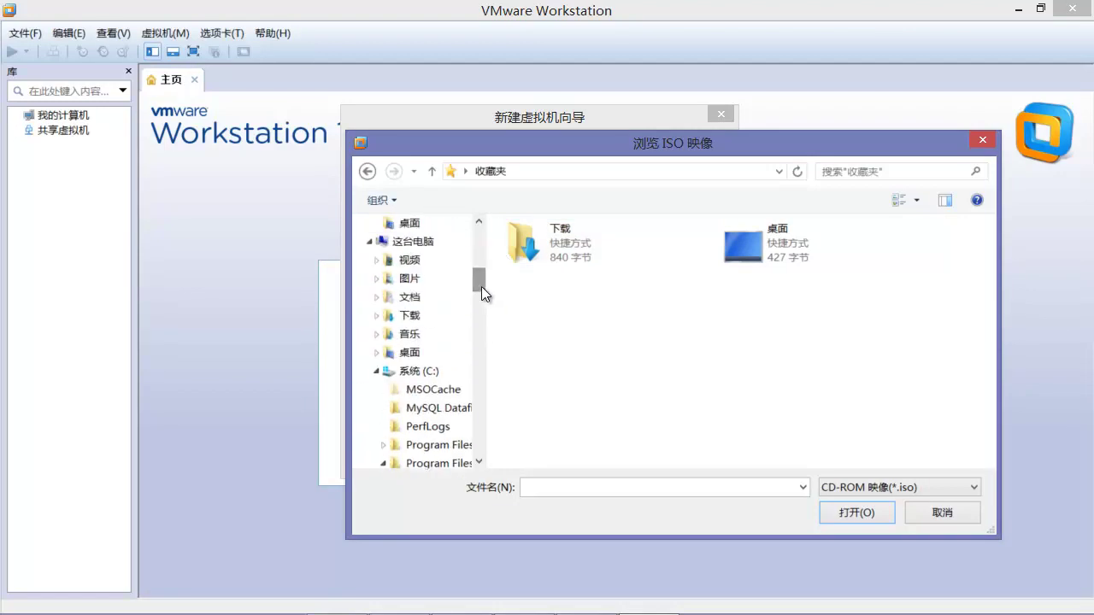
click(379, 373)
Step: Navigate 工作(E:) > 麦子学院 > wj课程录制 > Linux操作系统基础 > 课程软件 and open ubuntu-14.04.3-desktop-amd64.iso
click(409, 416)
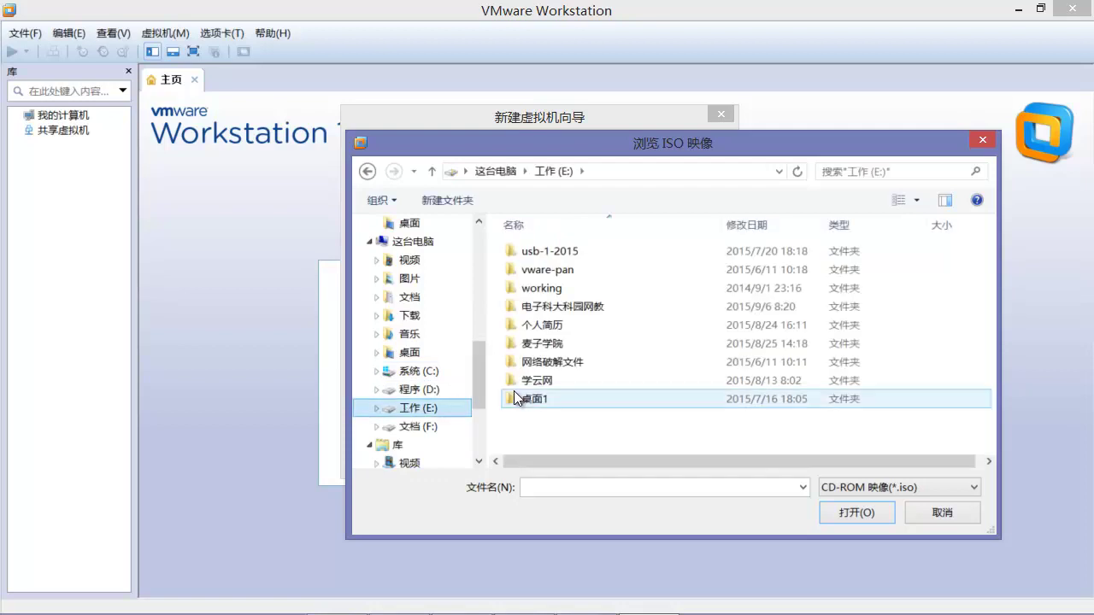
double_click(528, 344)
double_click(533, 271)
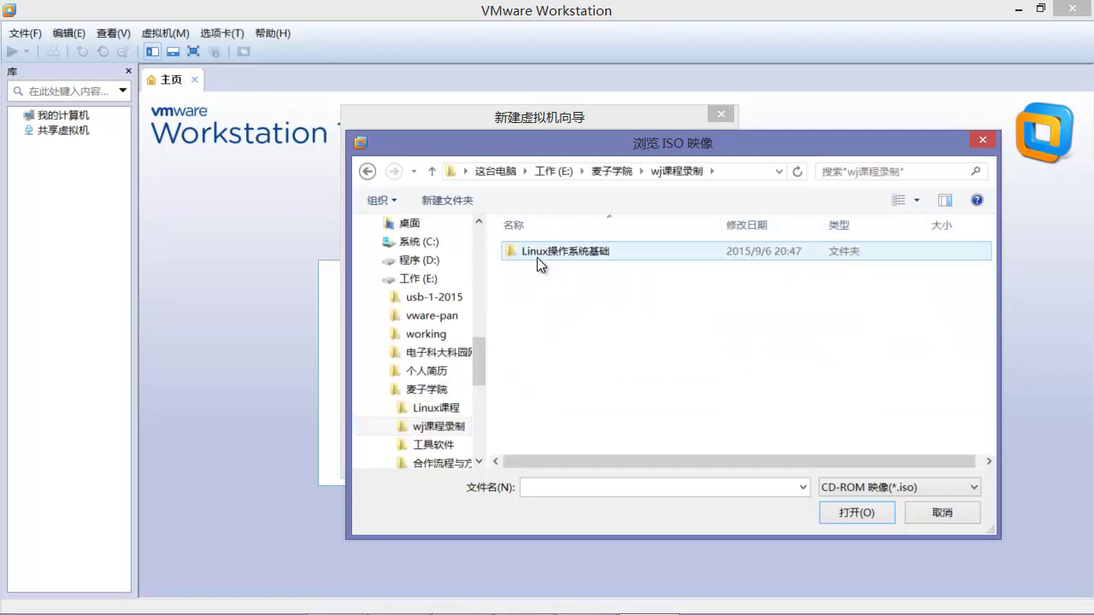
double_click(538, 254)
double_click(547, 289)
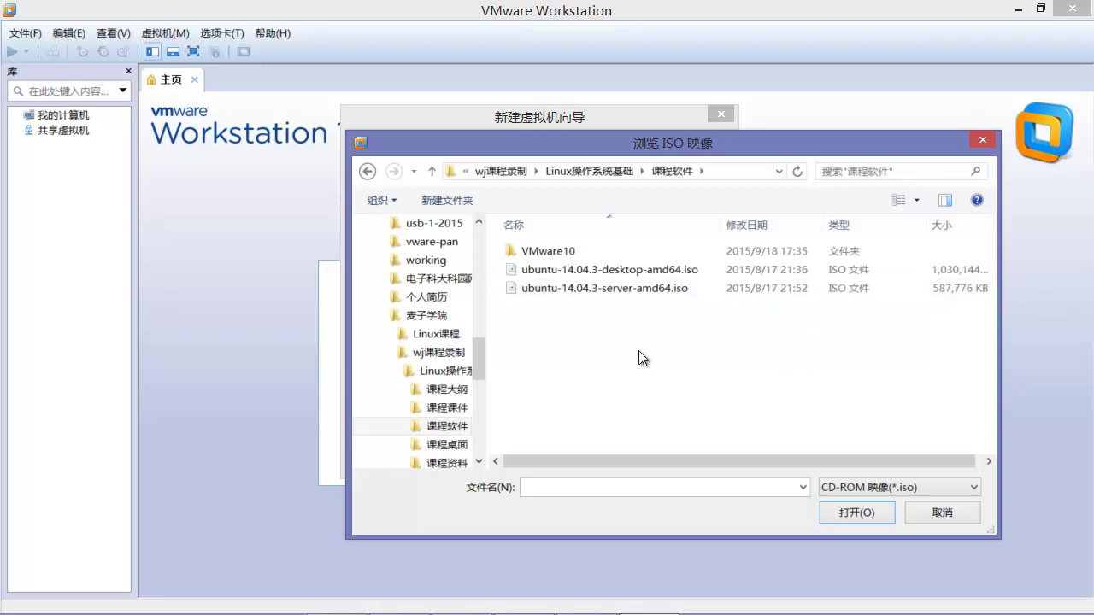
drag(725, 154, 688, 162)
click(592, 280)
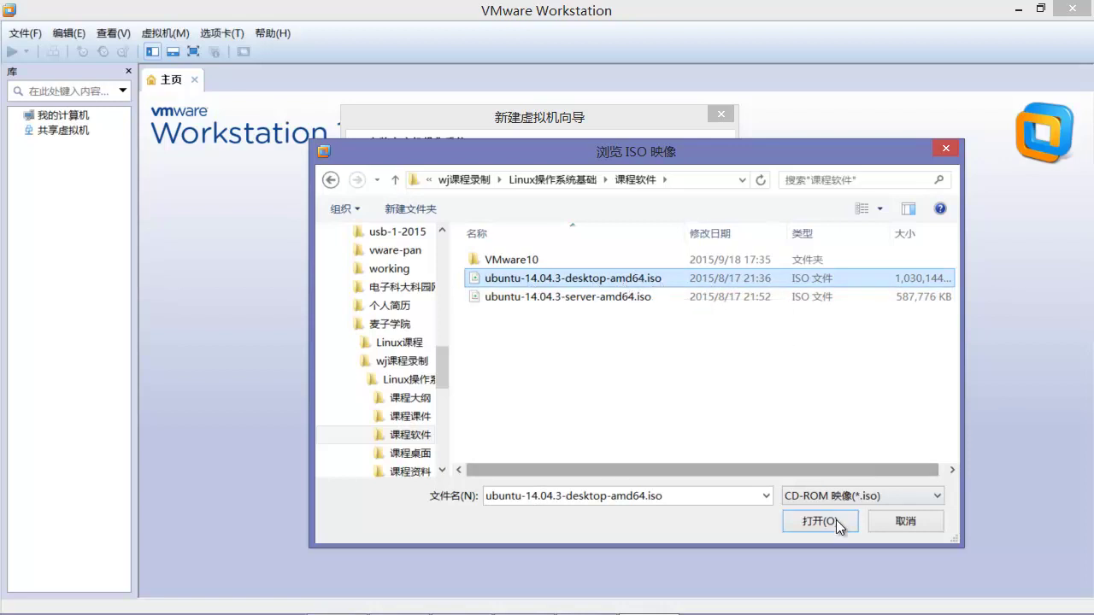
click(807, 523)
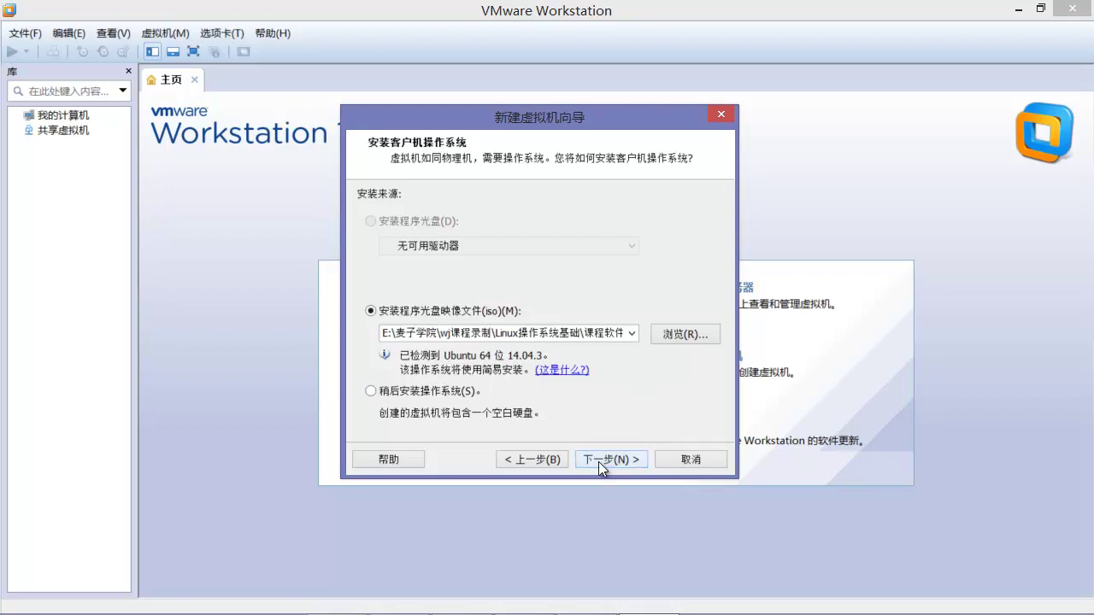
Step: Enter full name 'ubuntu', a user name, and the password plus its confirmation for easy install
click(598, 461)
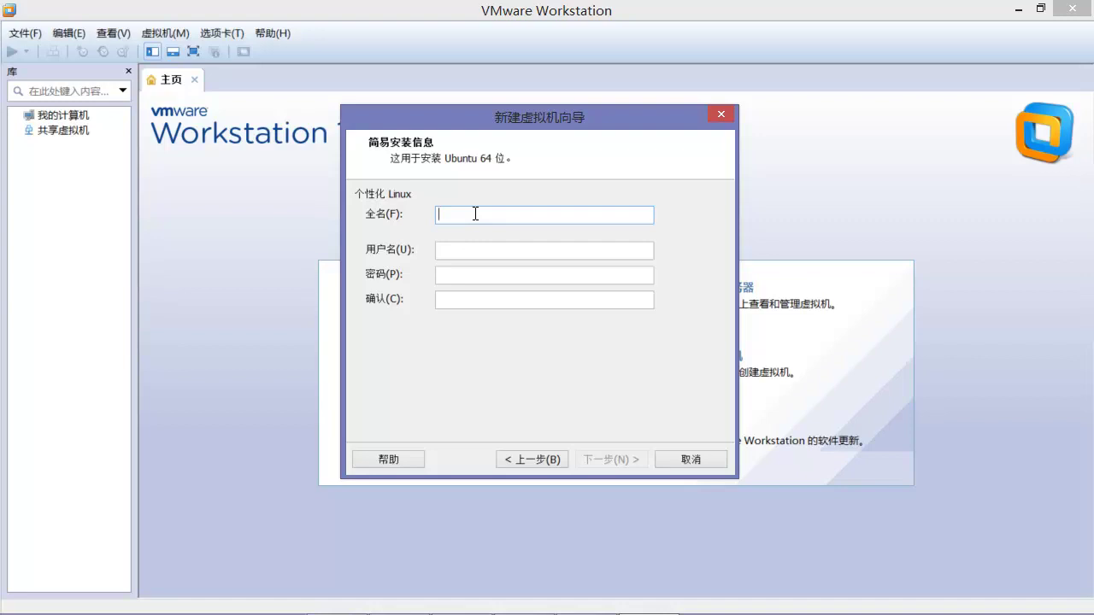
text(u)
key(BackSpace)
text(ubuntu)
click(483, 245)
text(wj)
click(484, 275)
key(Tab)
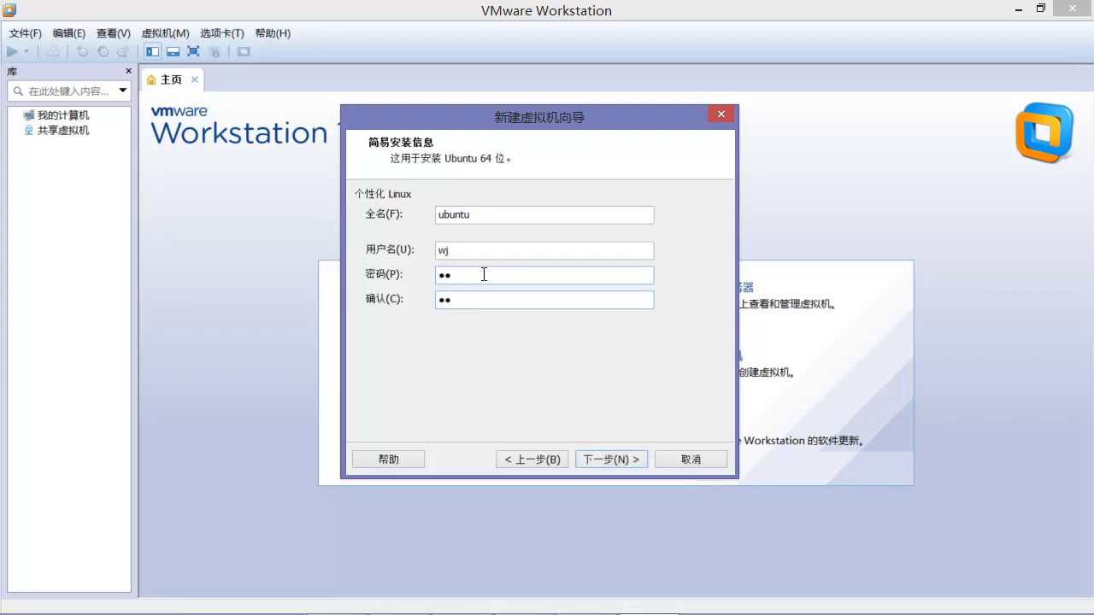
Step: Keep the name 'Ubuntu 64 位', review the default location path, and continue to disk capacity
click(614, 459)
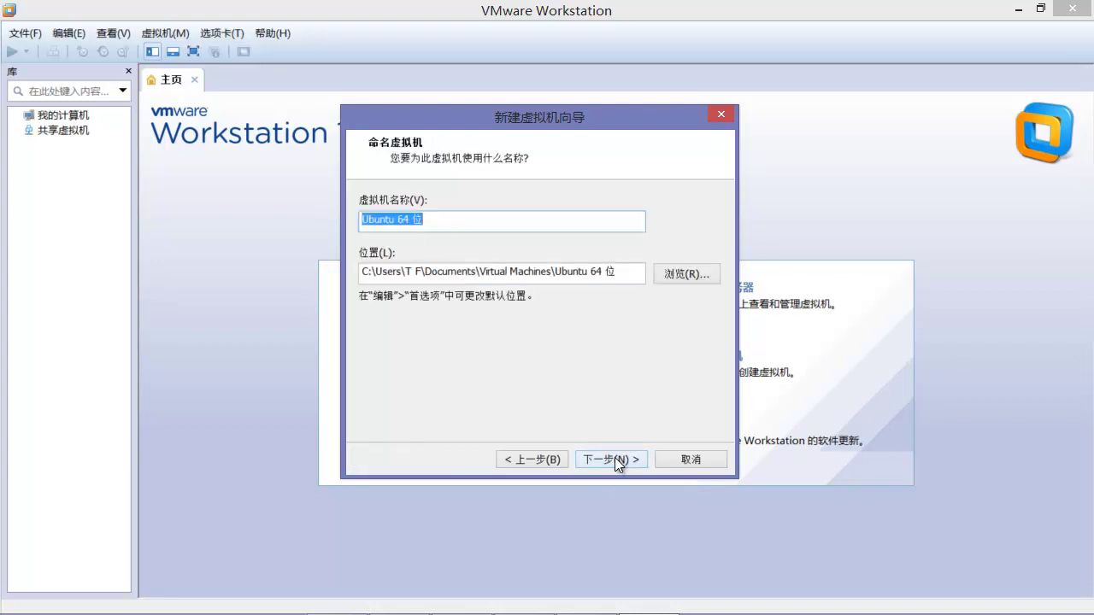
click(427, 219)
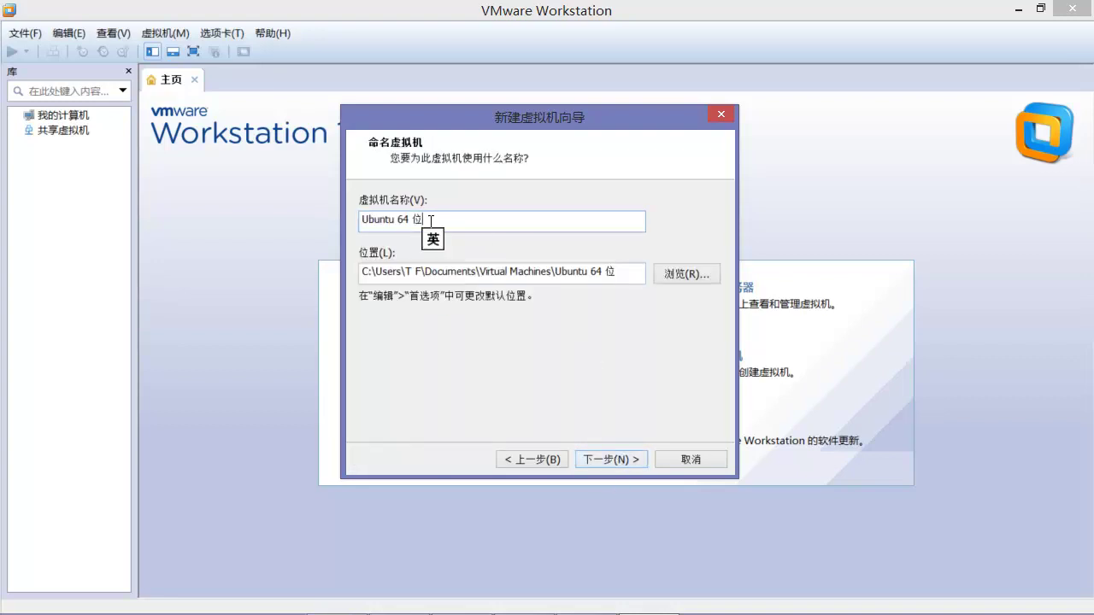
click(366, 272)
drag(366, 273, 542, 273)
click(556, 273)
drag(404, 272, 625, 275)
click(625, 275)
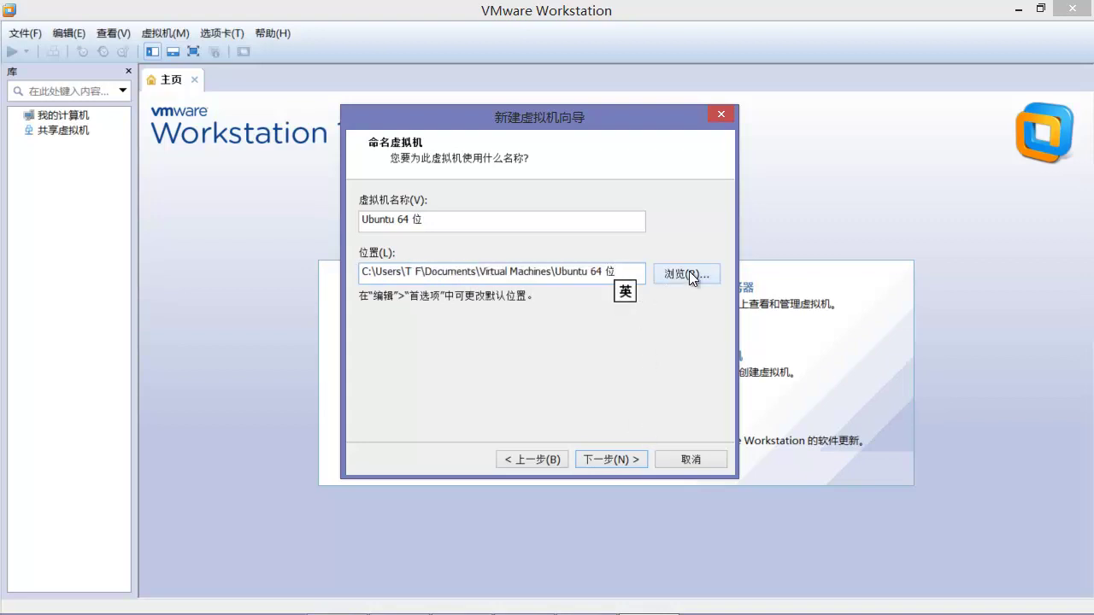
drag(622, 273, 360, 273)
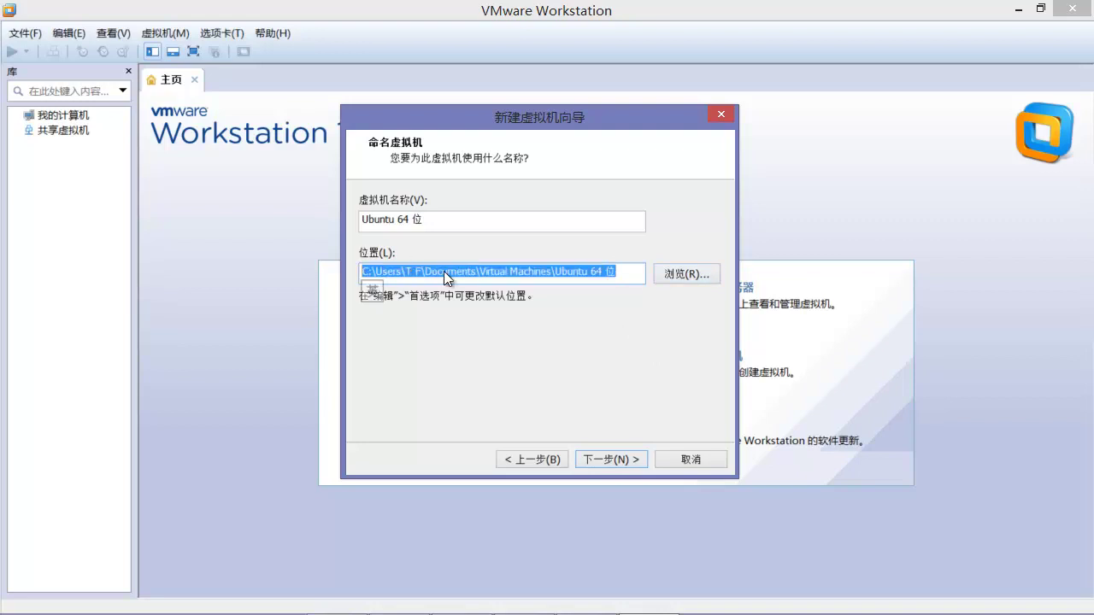
click(626, 466)
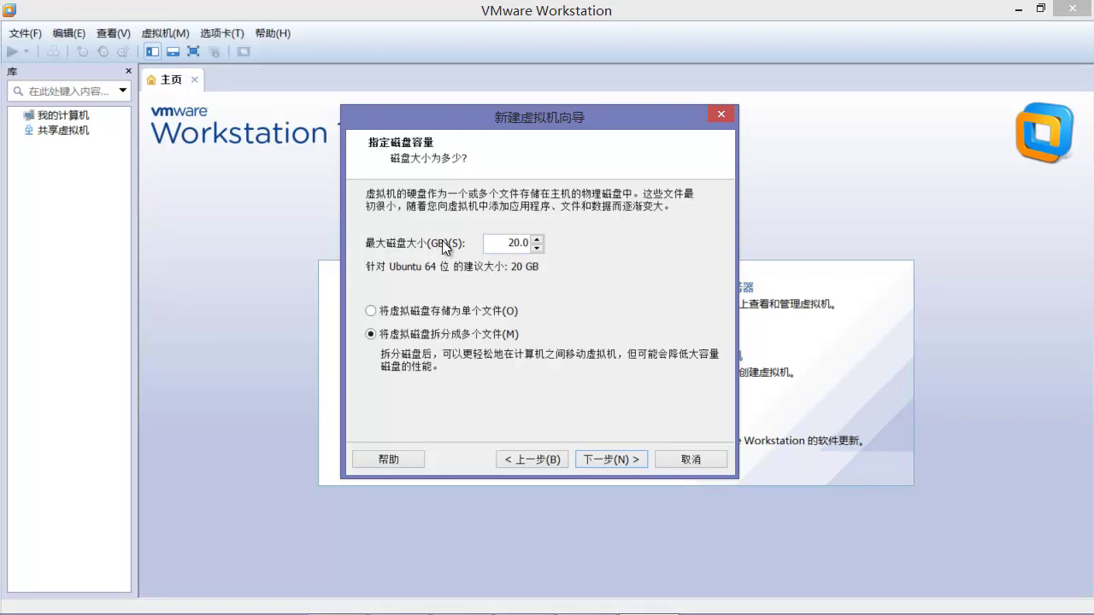
Step: Set the maximum disk size to 20 GB, split into multiple files, and reach the summary
drag(508, 243, 519, 243)
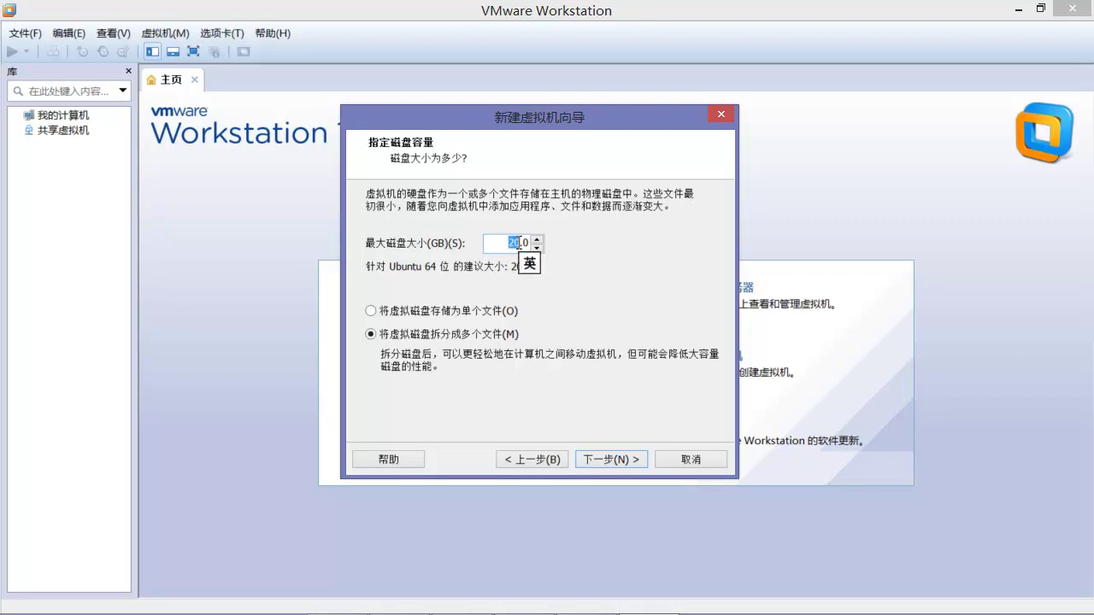
text(10)
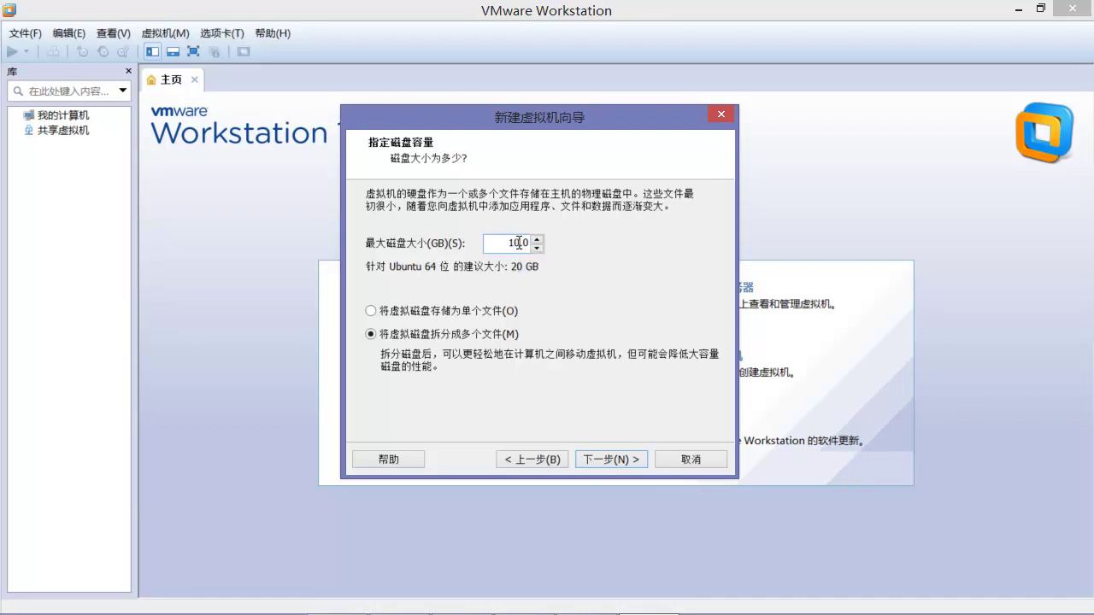
drag(508, 242, 517, 242)
text(20)
click(613, 460)
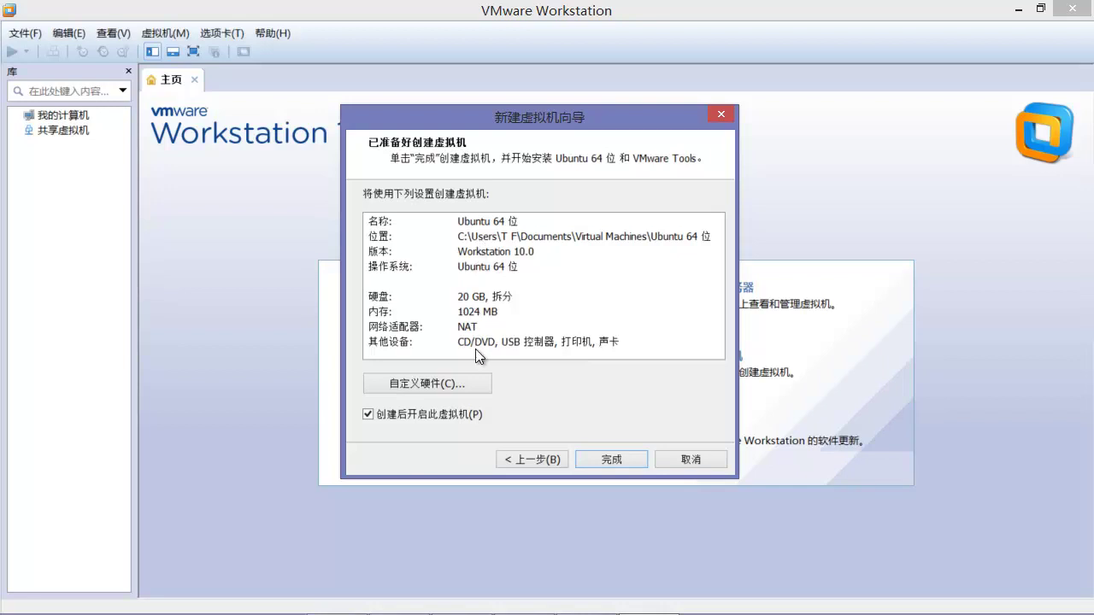
Step: Open Customize Hardware and check the Memory setting, leaving it at 1024 MB
click(442, 390)
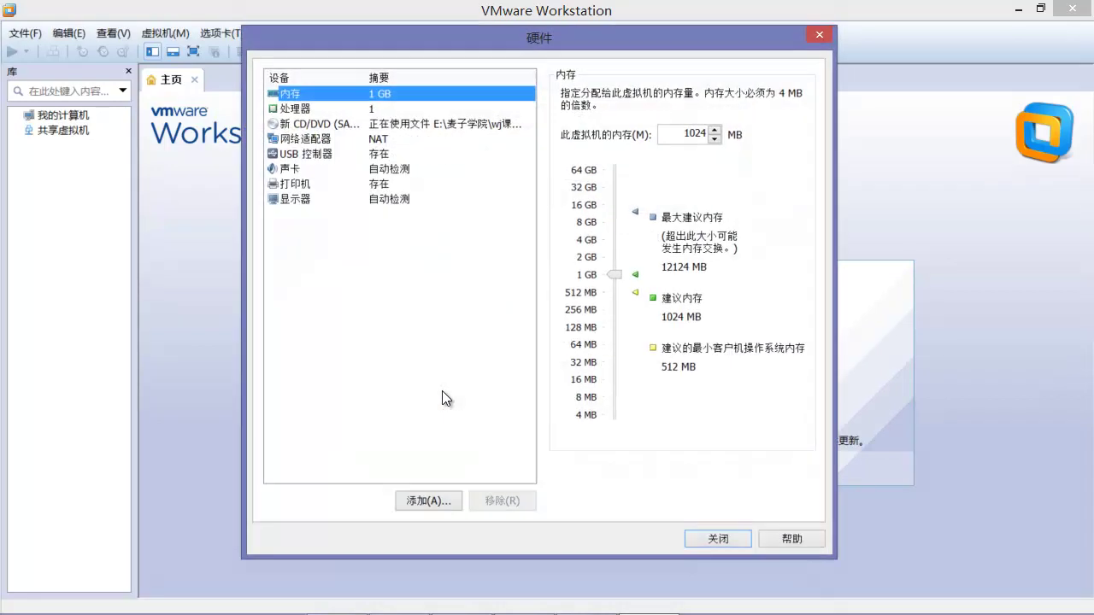
double_click(682, 132)
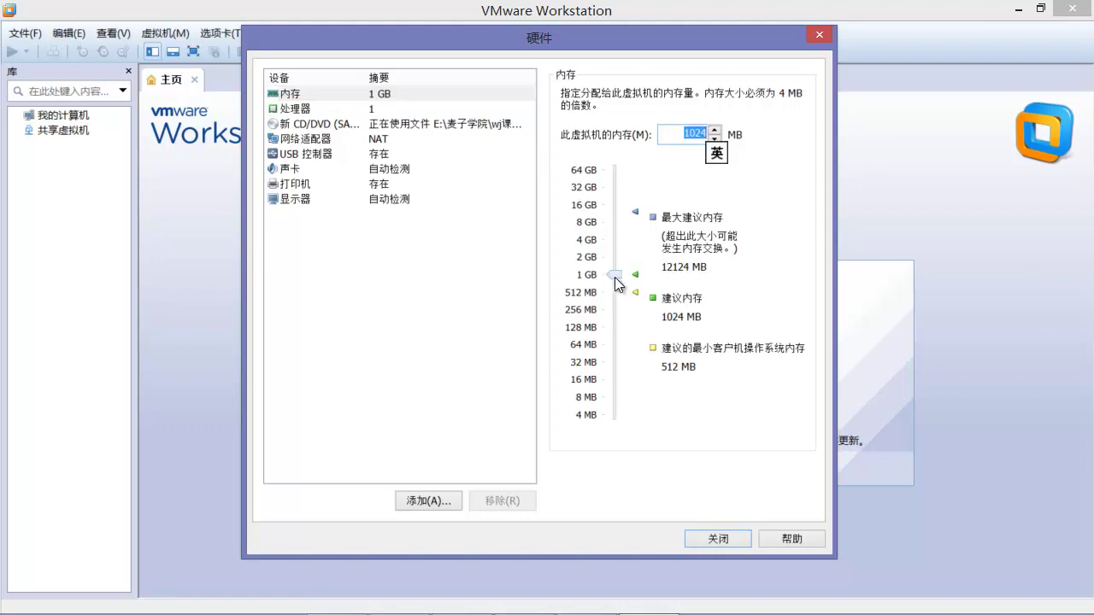
mouse_move(622, 280)
mouse_down()
mouse_move(625, 303)
mouse_move(624, 276)
mouse_up()
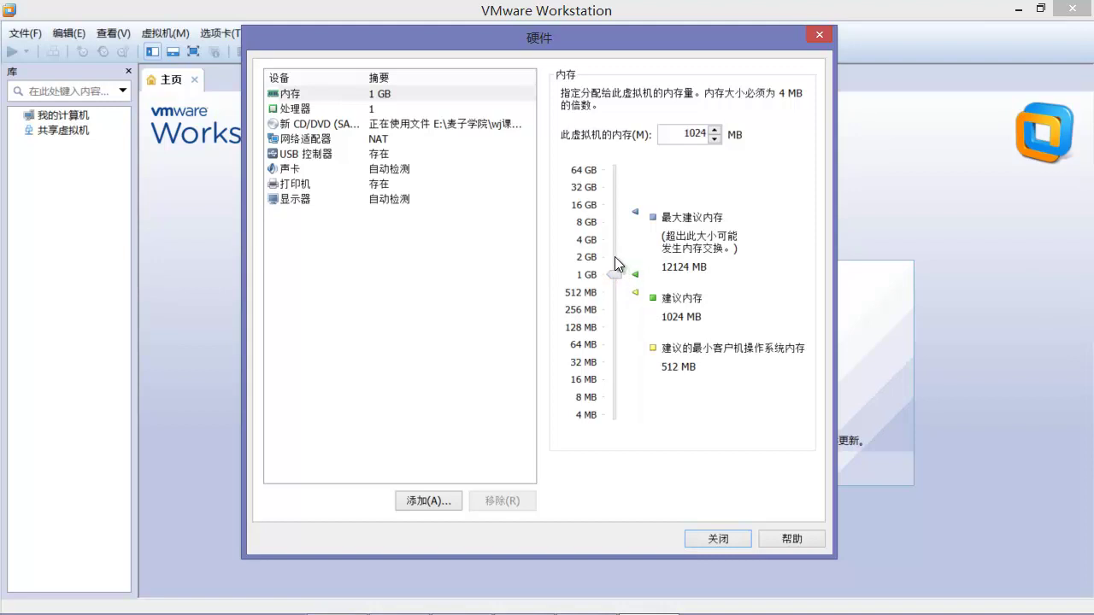
Step: In the Processor settings, choose 2 processors with 2 cores each
click(307, 110)
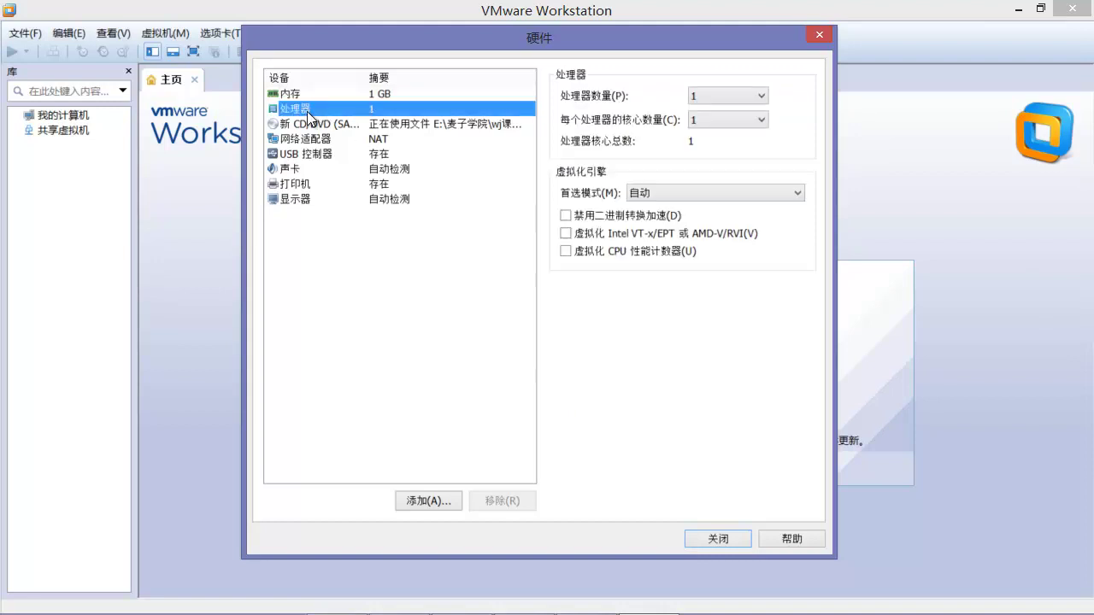
click(762, 96)
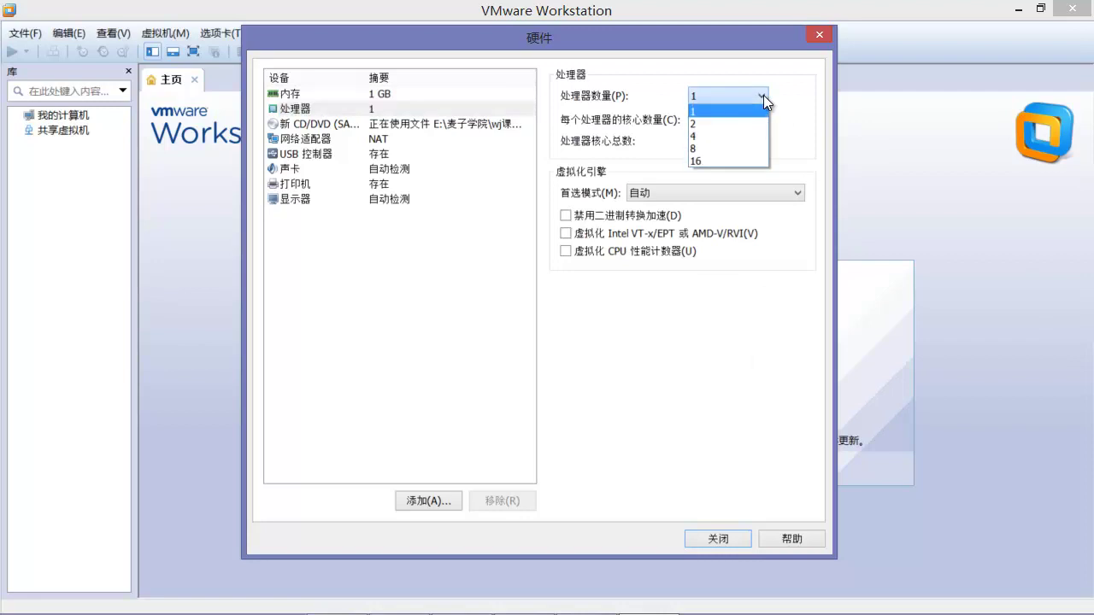
click(628, 100)
click(713, 100)
click(713, 99)
click(708, 121)
click(717, 96)
click(718, 96)
click(699, 124)
click(707, 112)
click(704, 145)
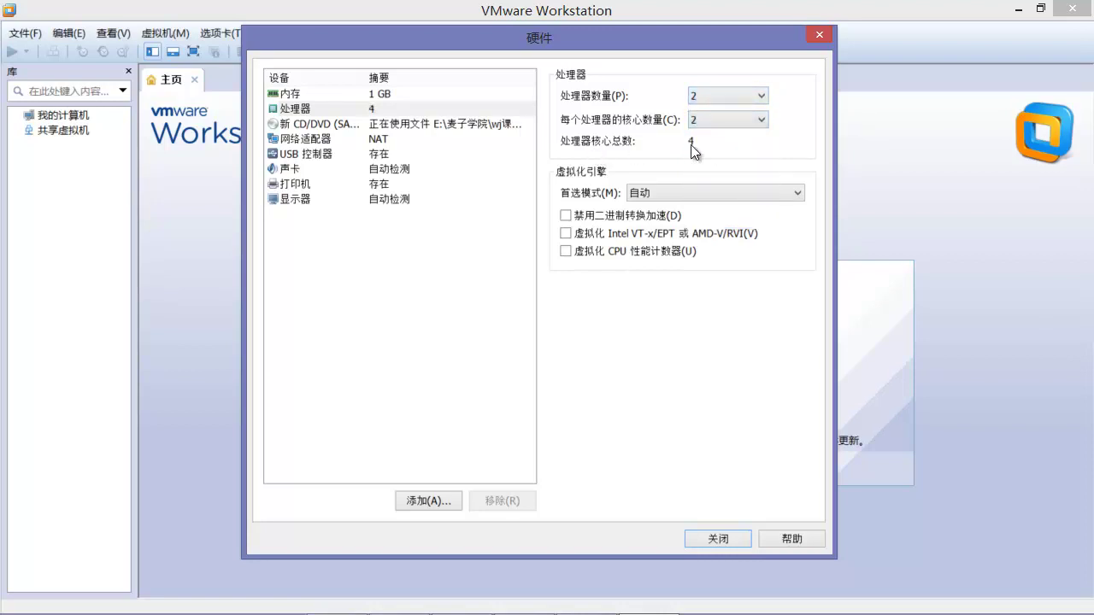
Step: Reduce cores per processor to 1 for 2 cores total, then view the CD/DVD settings
click(712, 100)
click(705, 121)
click(706, 122)
click(702, 143)
click(704, 126)
click(702, 128)
click(701, 123)
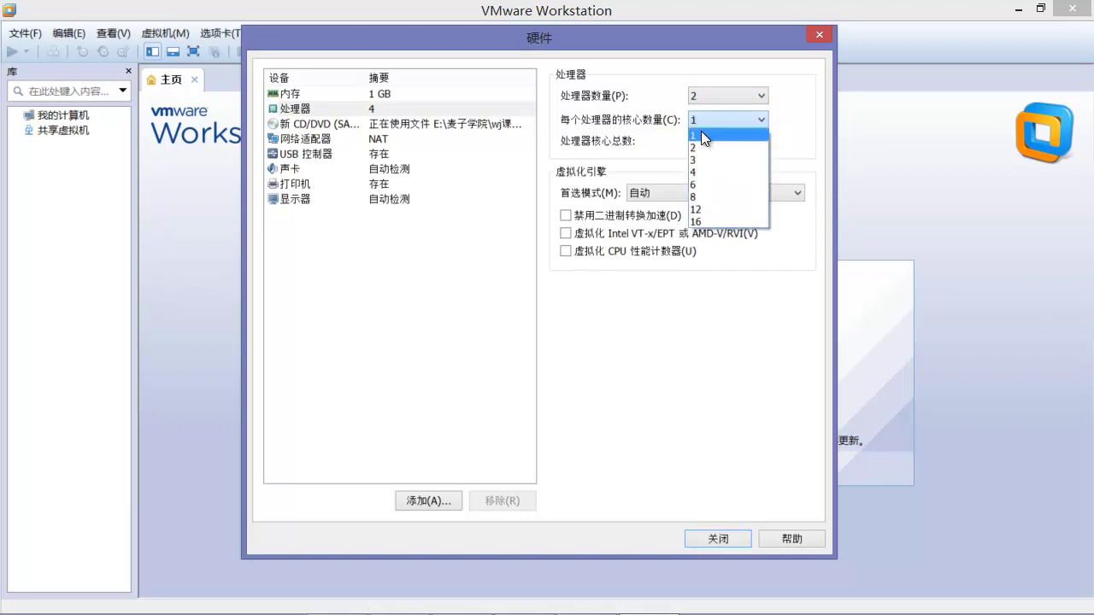
click(700, 133)
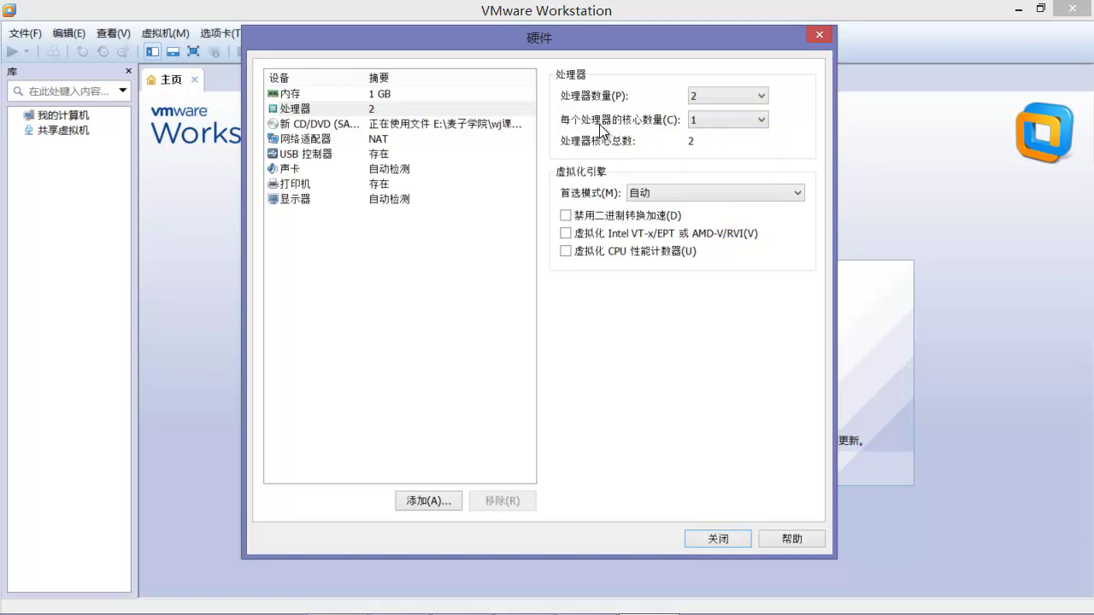
click(331, 122)
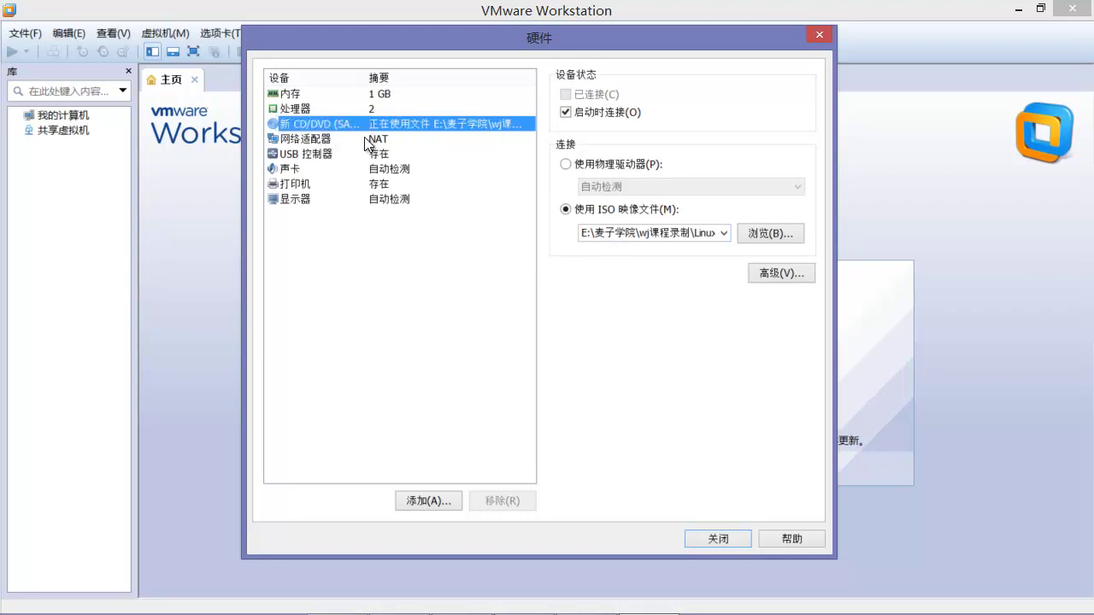
Step: Review the Network Adapter, USB Controller, Sound Card, Printer and Display settings, then close the dialog
click(381, 140)
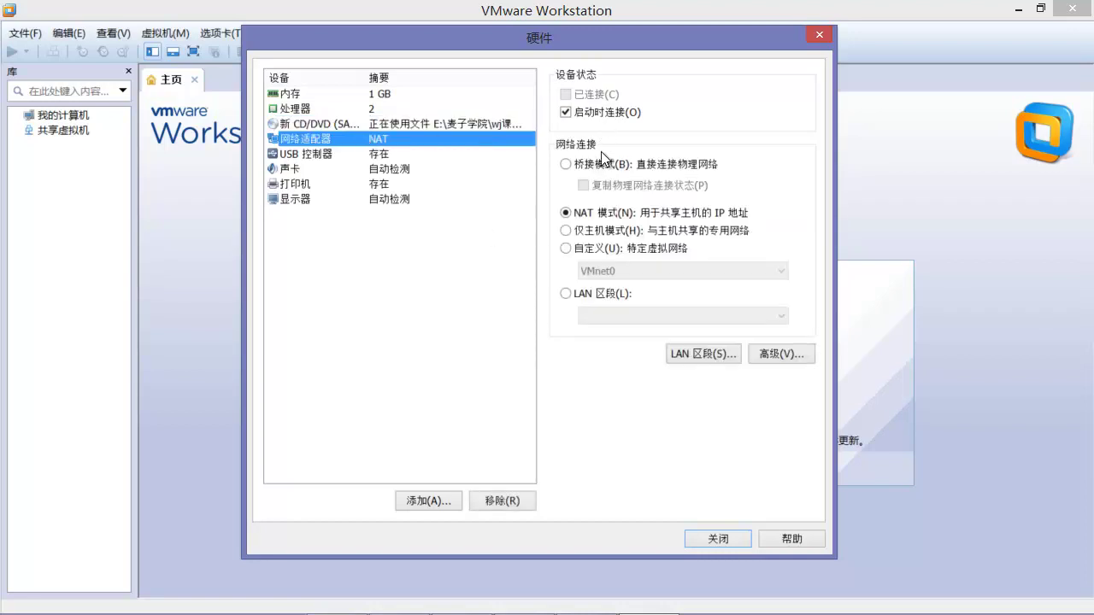
click(319, 154)
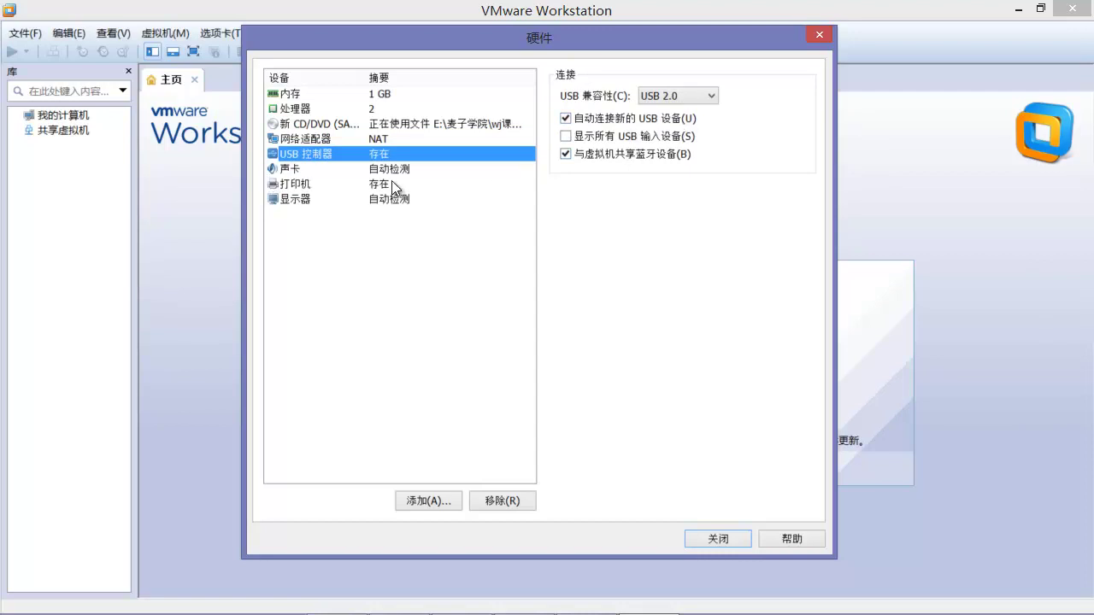
click(370, 170)
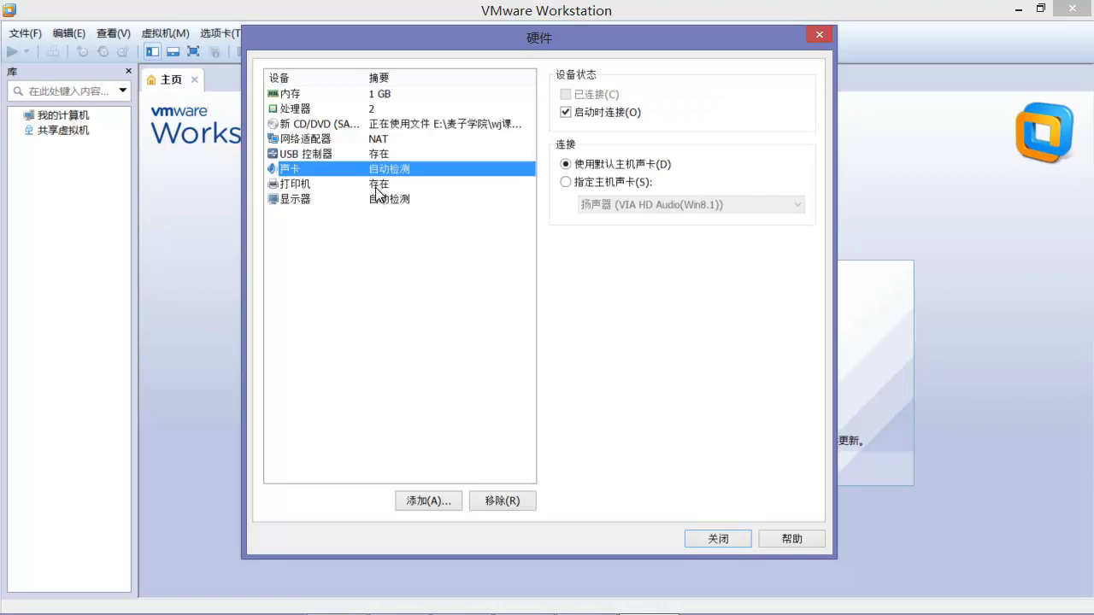
click(375, 185)
click(378, 197)
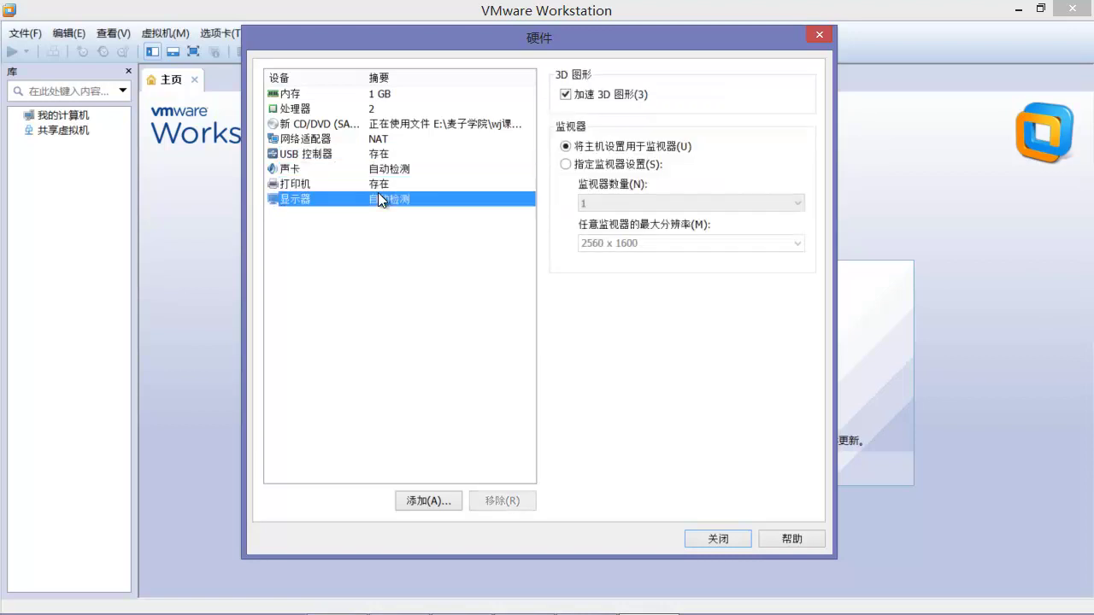
click(734, 539)
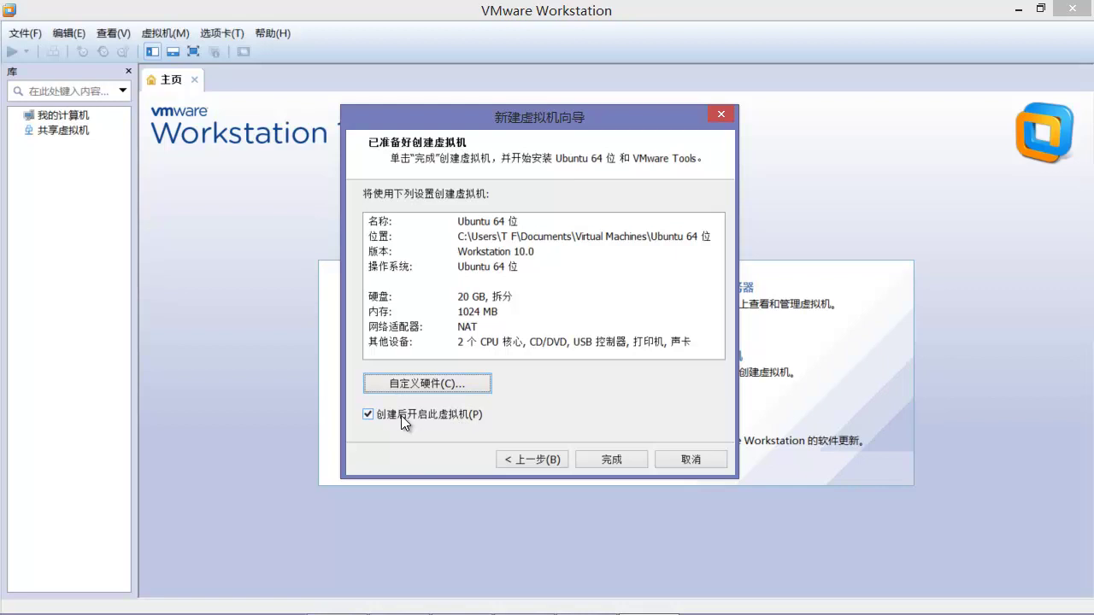
Step: Finish the wizard with power-on after creation checked, starting Ubuntu's Easy Install
click(624, 461)
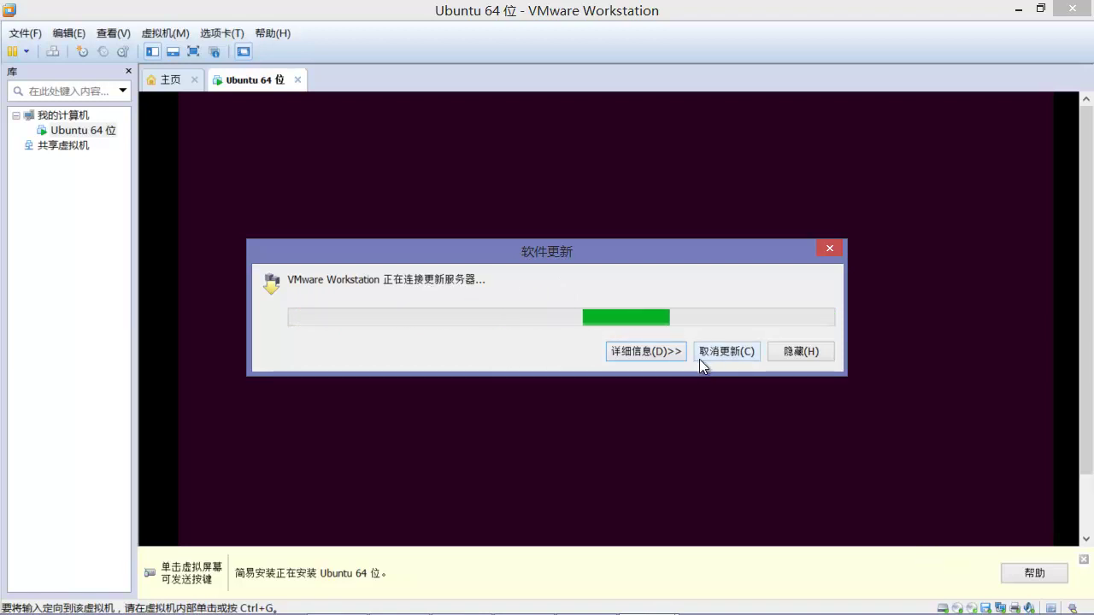
Step: Show the update check details, move the dialog aside, and close it once no updates are found
click(663, 352)
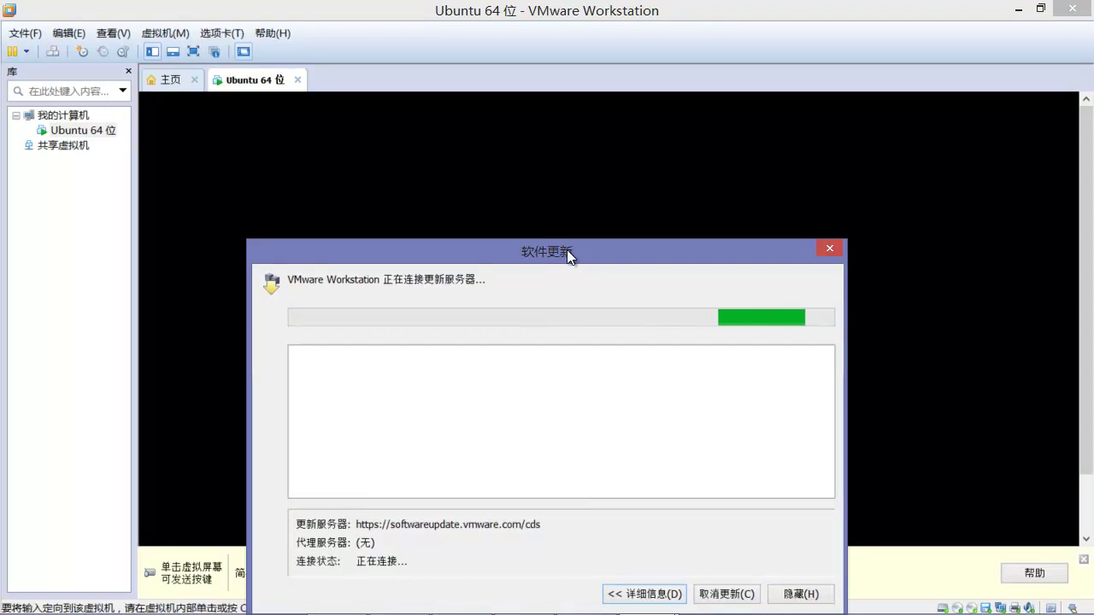
drag(566, 247, 555, 145)
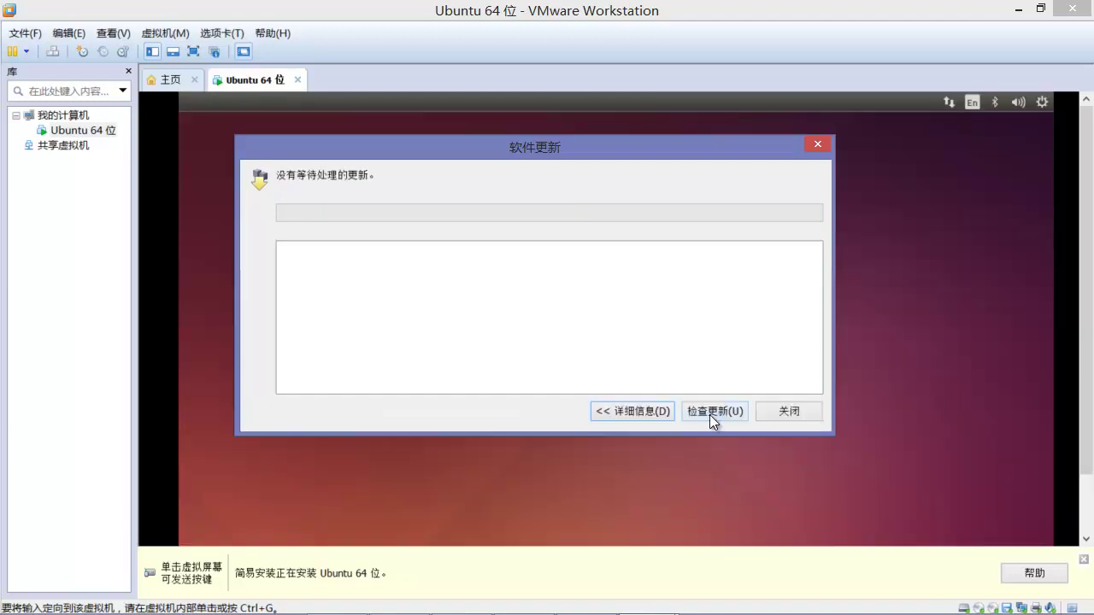
drag(501, 147, 520, 199)
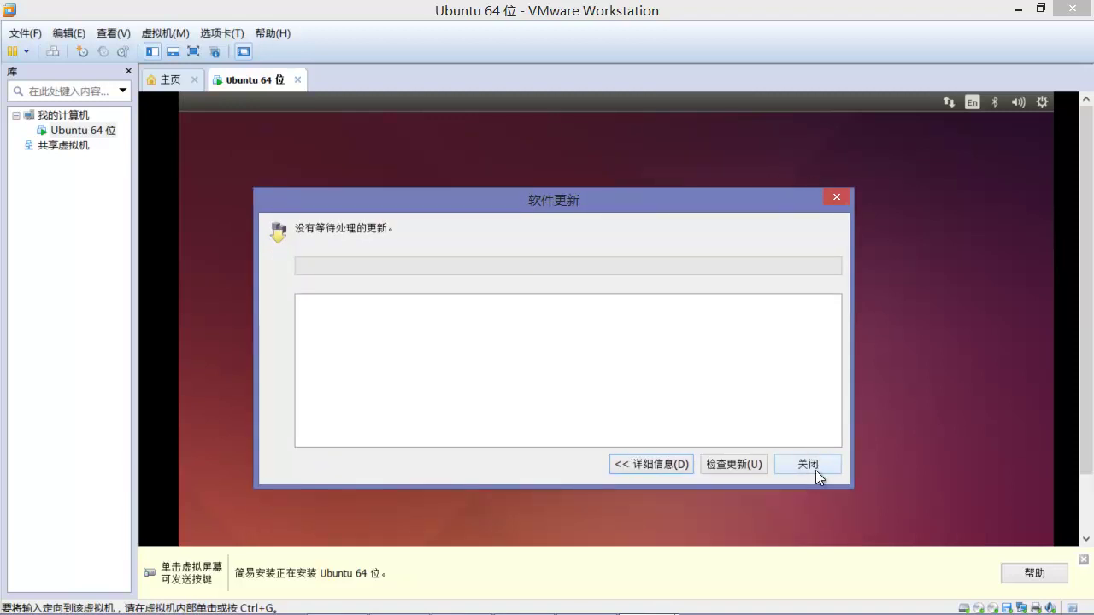
click(815, 469)
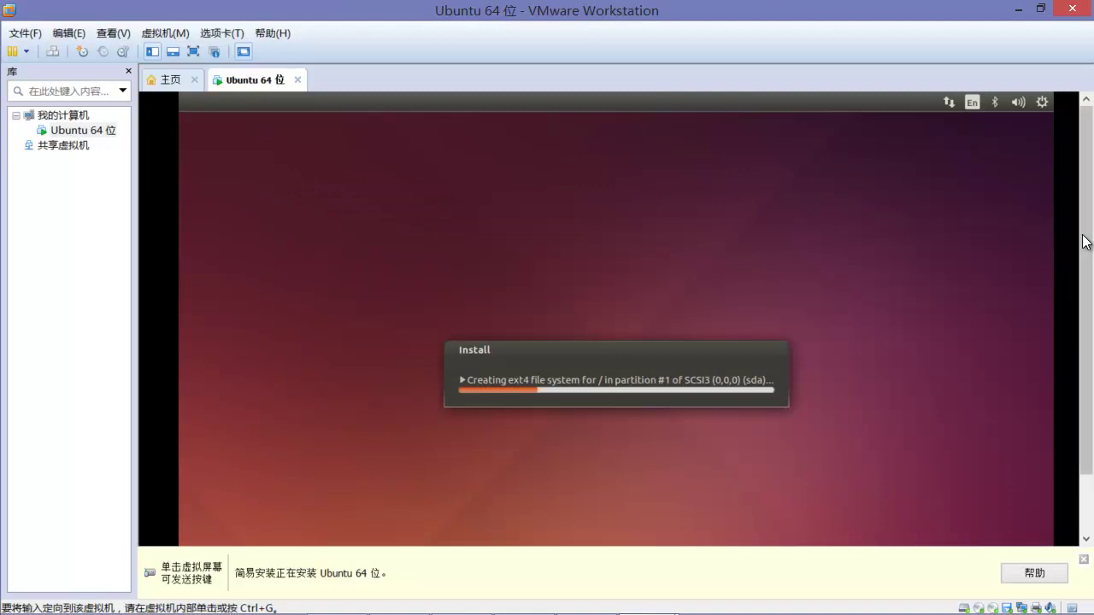
Step: Wait for Easy Install to reach the Ubuntu 14.04 login screen, toggling input with Ctrl+Alt
mouse_move(1082, 230)
mouse_down()
mouse_move(1084, 285)
mouse_move(1082, 214)
mouse_up()
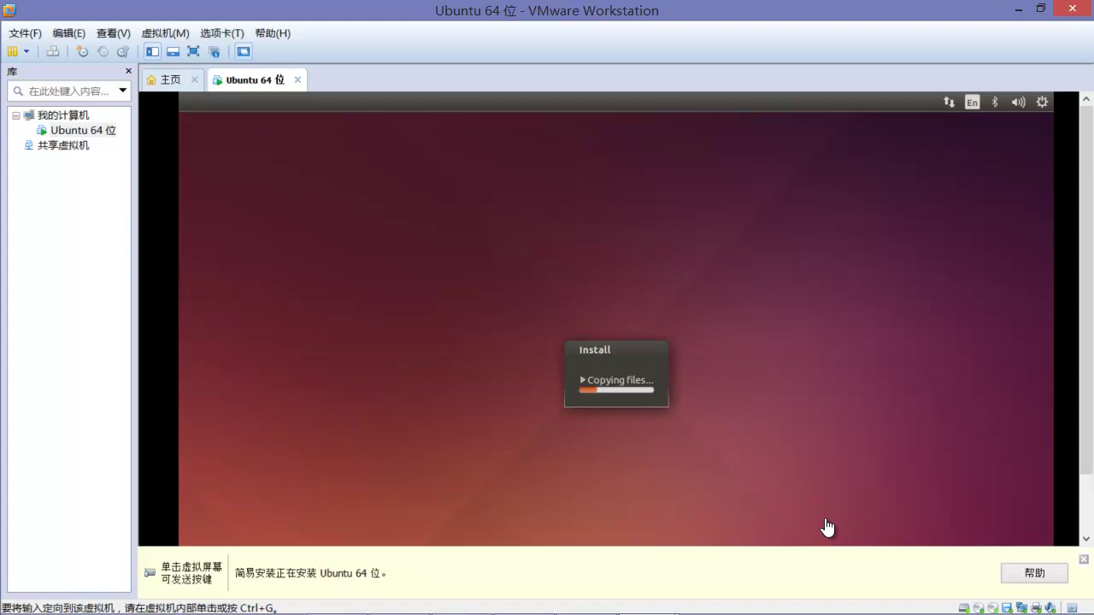
click(828, 528)
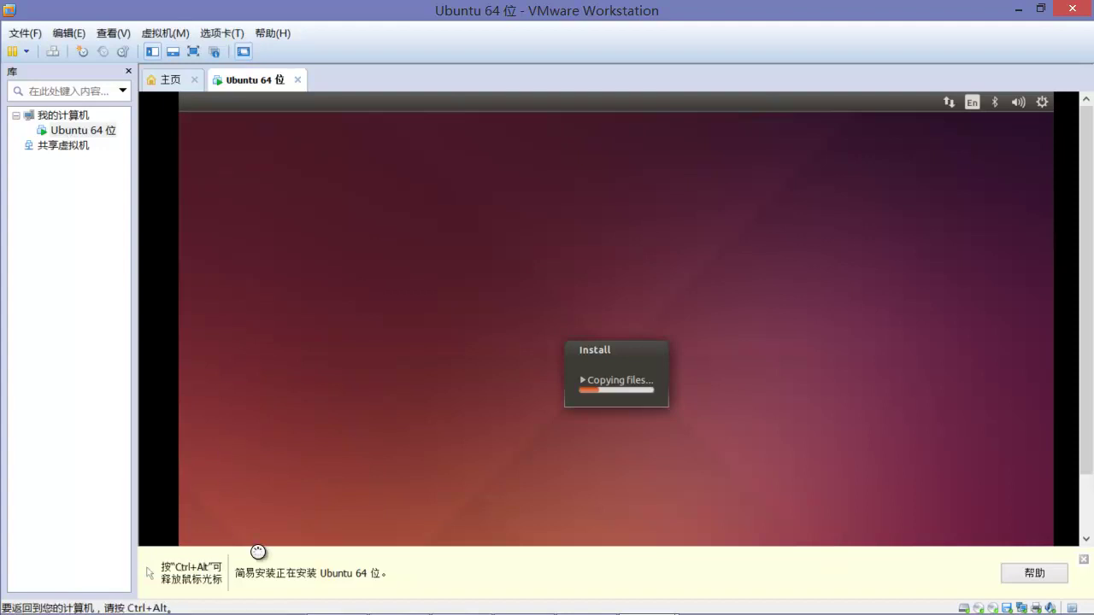
key(ctrl+alt)
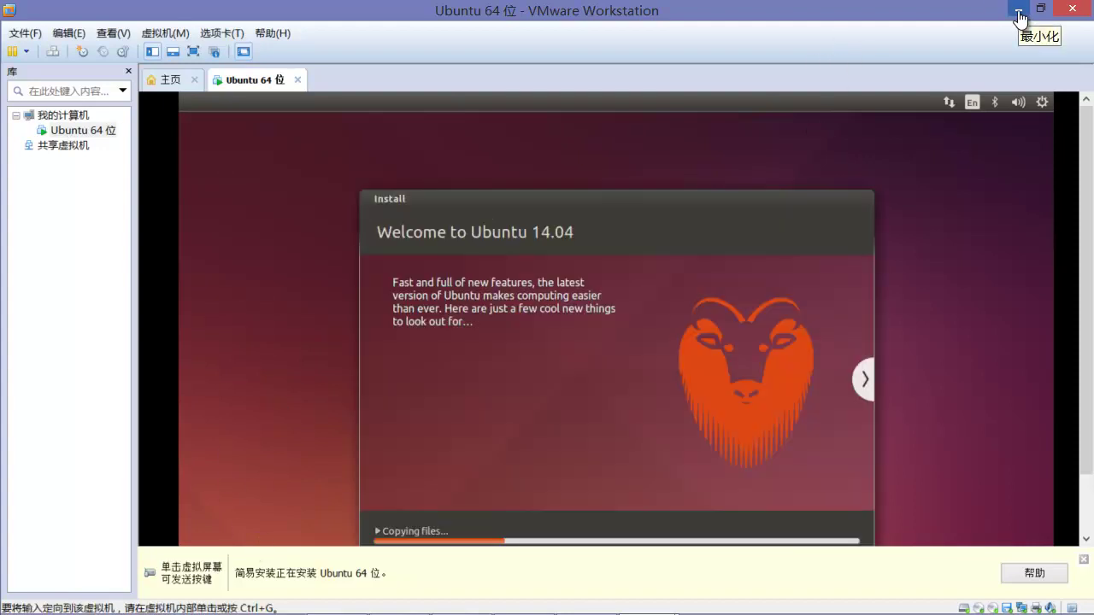
click(863, 331)
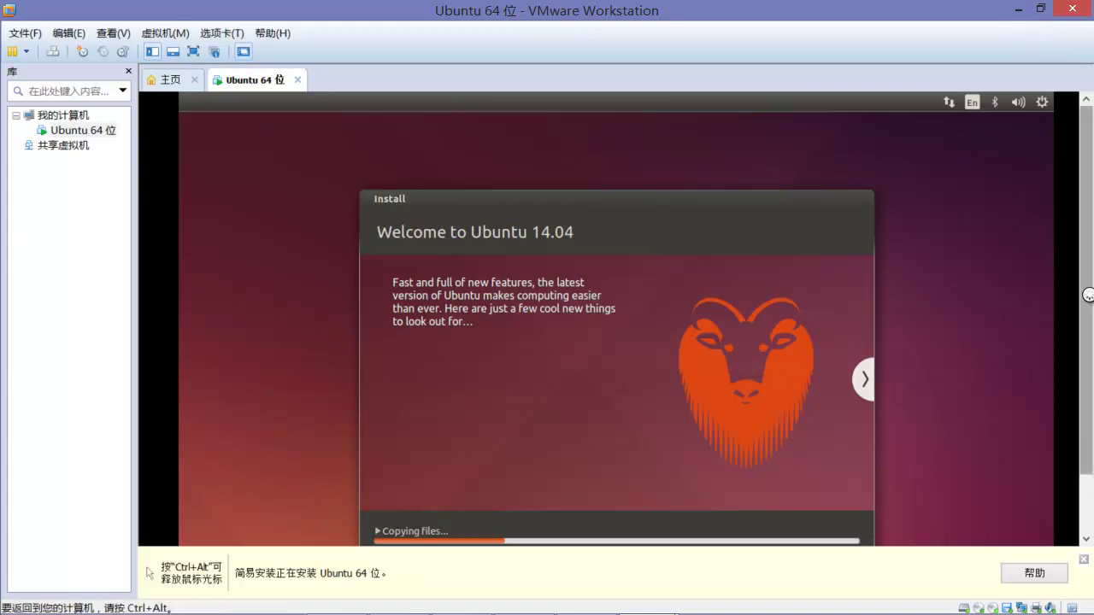
key(ctrl+alt)
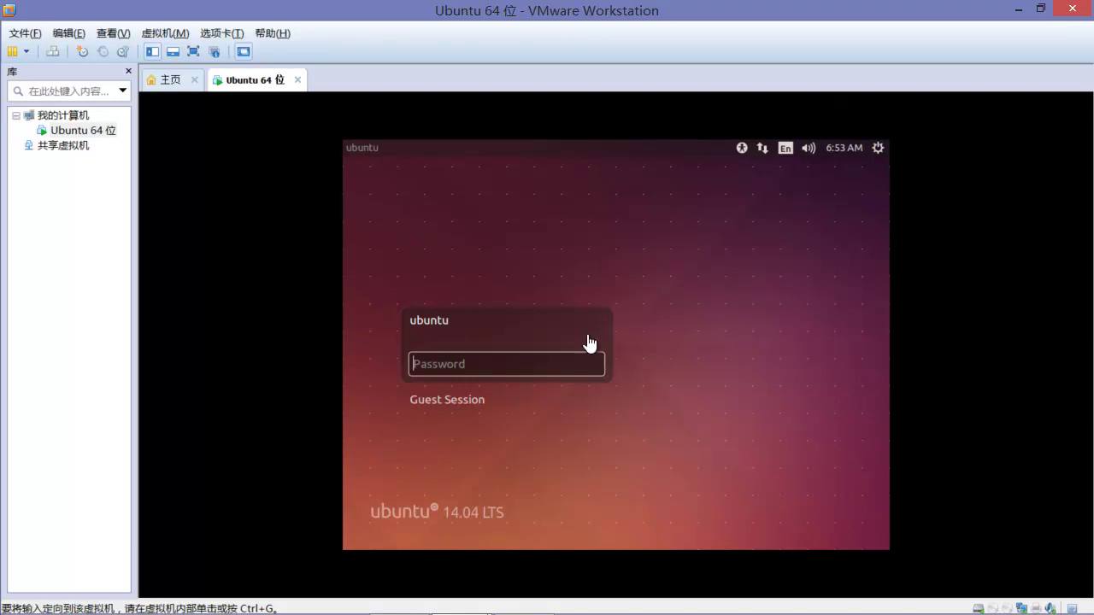
Step: Enter the account password at the Ubuntu login screen, then recapture input in the VM
click(417, 367)
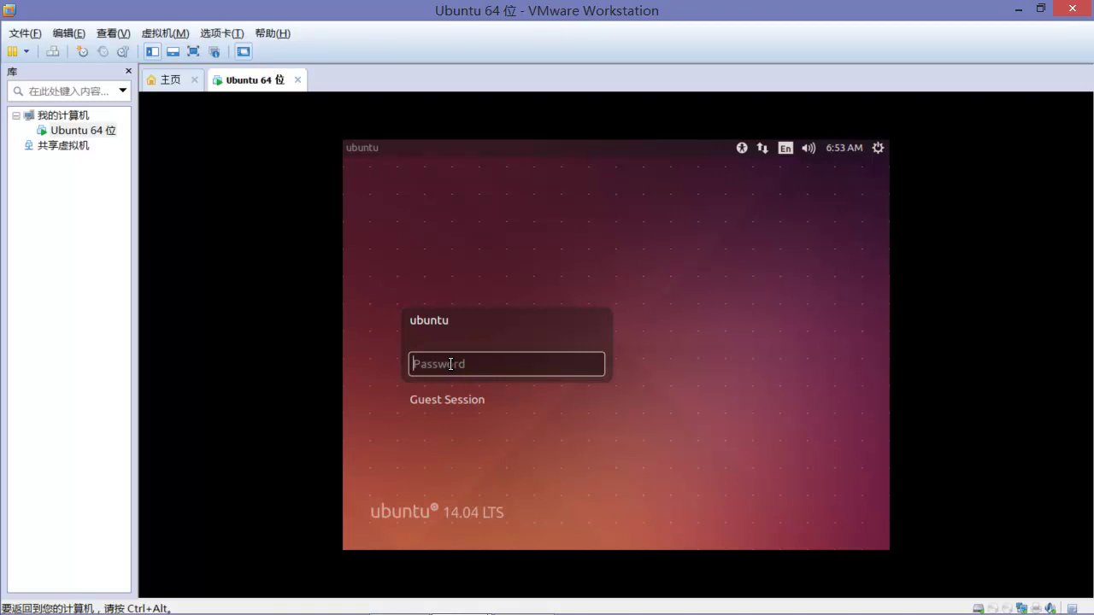
key(Return)
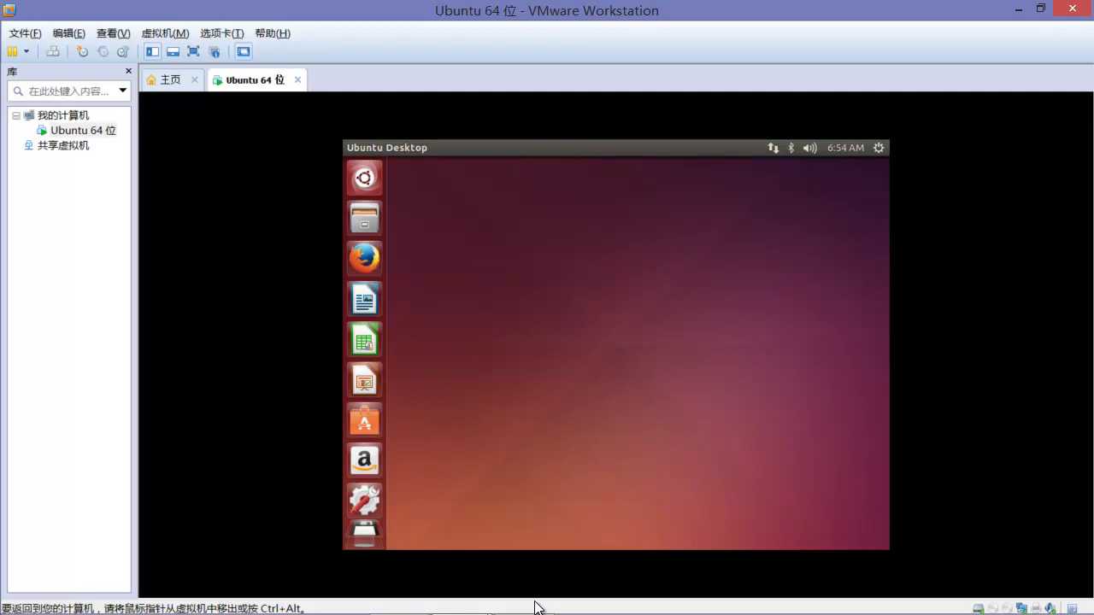
key(alt+Tab)
key(alt+Tab)
key(alt+Tab)
key(alt+Tab)
key(alt+Tab)
key(alt+Tab)
key(alt+Tab)
key(alt+Tab)
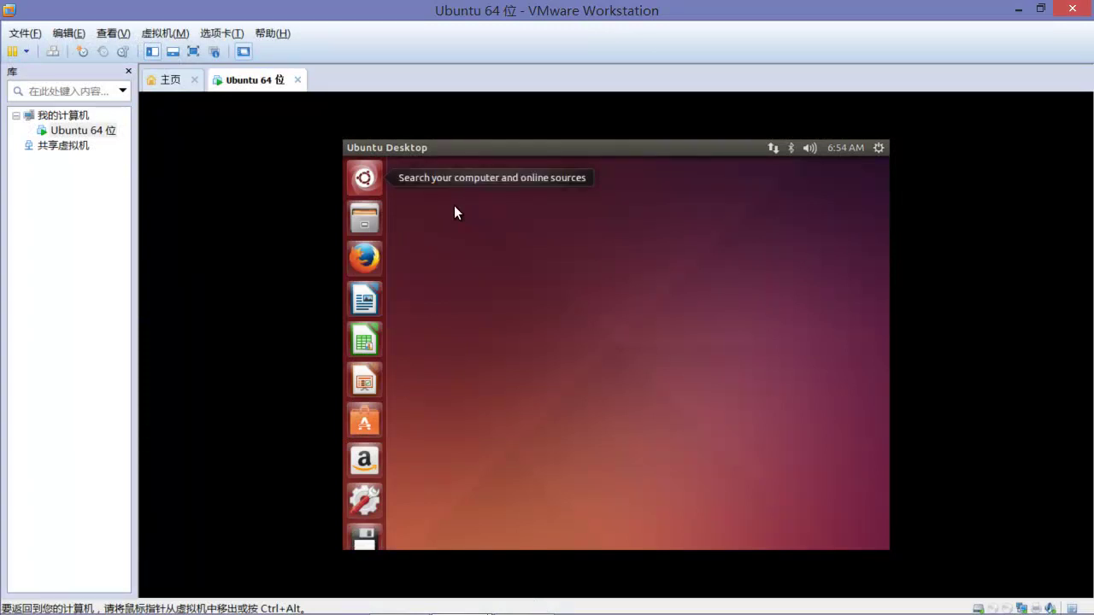
key(ctrl+alt)
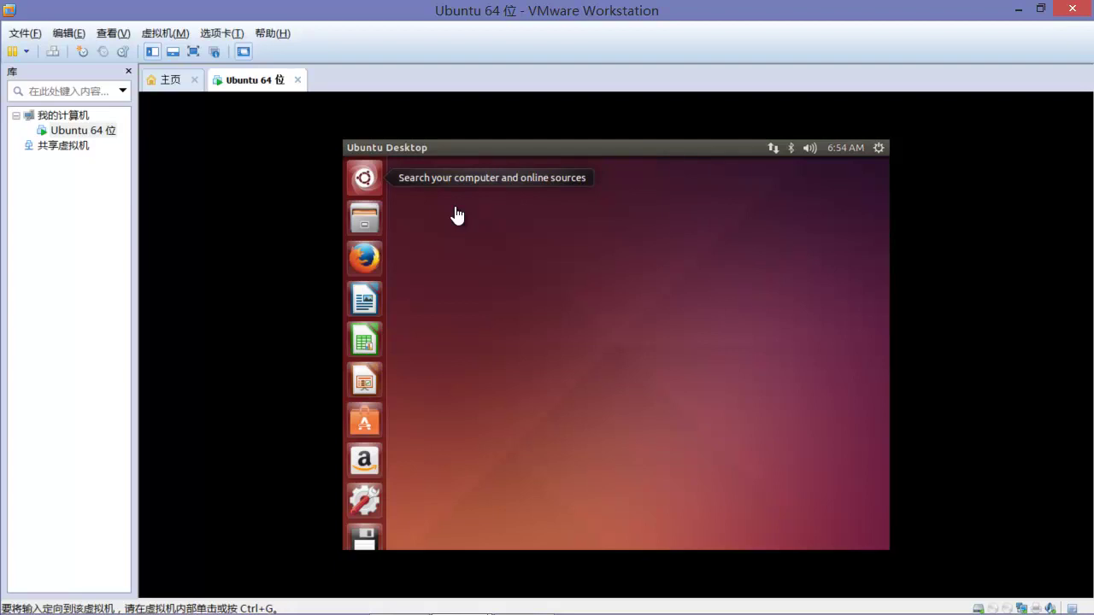
click(457, 216)
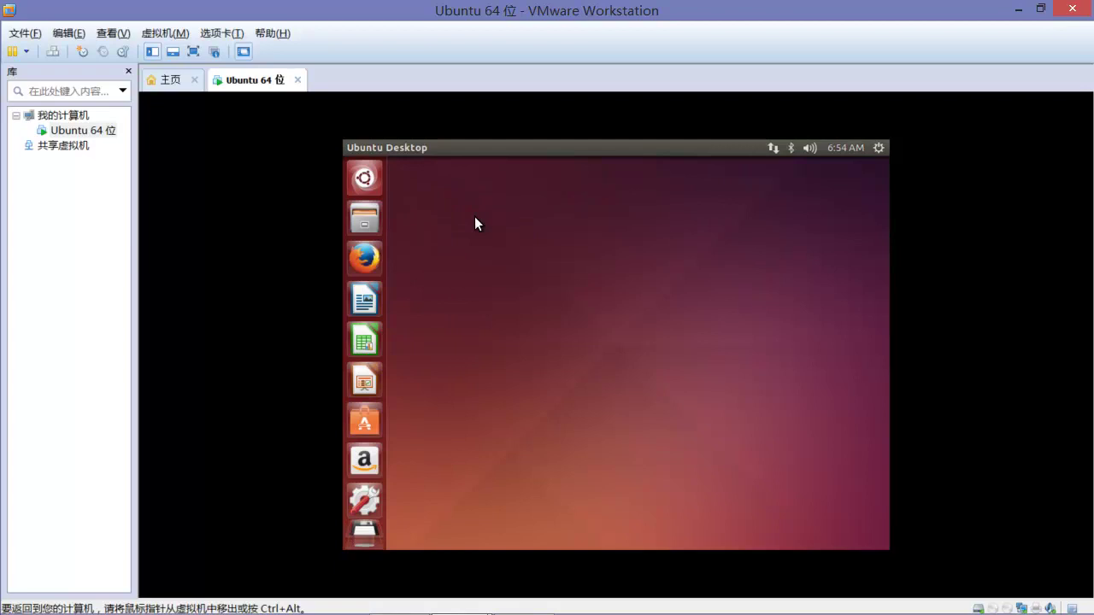
Step: Log in on the tty3 console via Ctrl+Alt+F3, then return to the desktop with Ctrl+Alt+F7
key(ctrl+alt+F3)
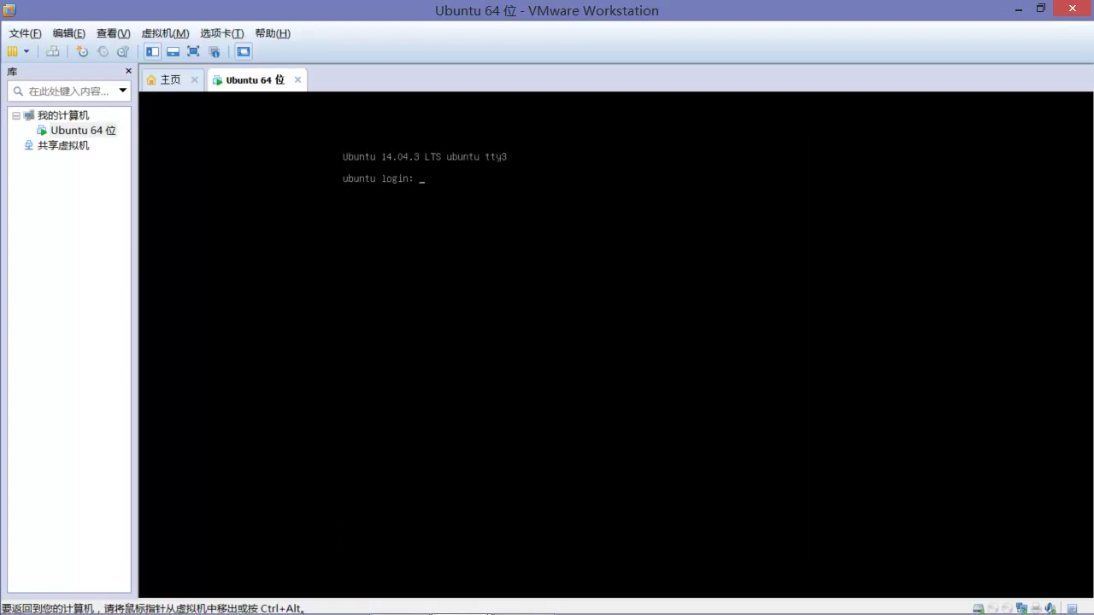
text(wj)
key(Return)
key(Return)
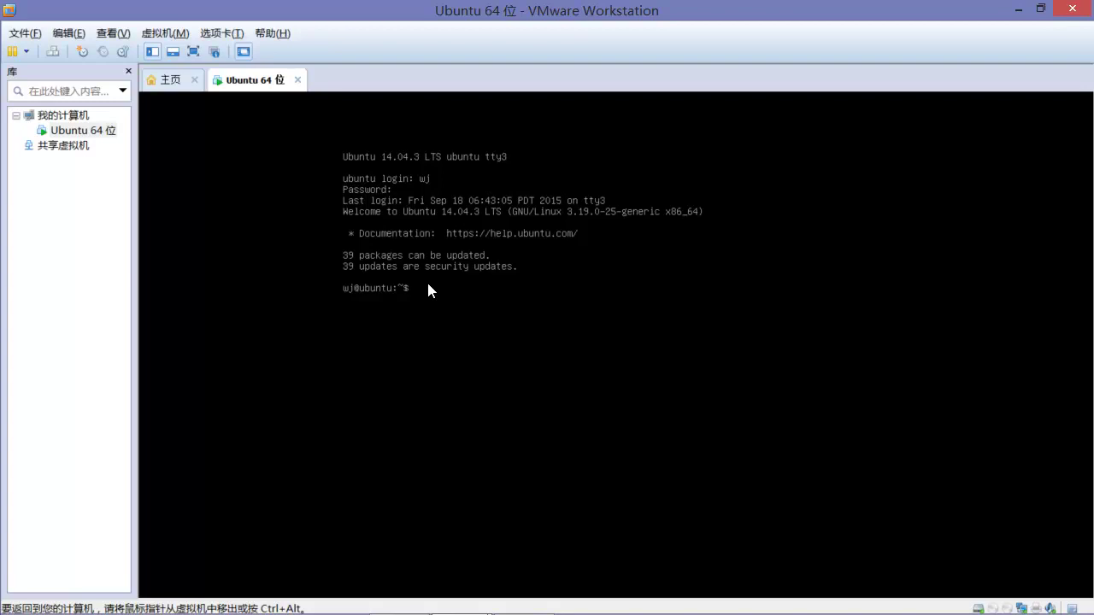
key(ctrl+alt+F7)
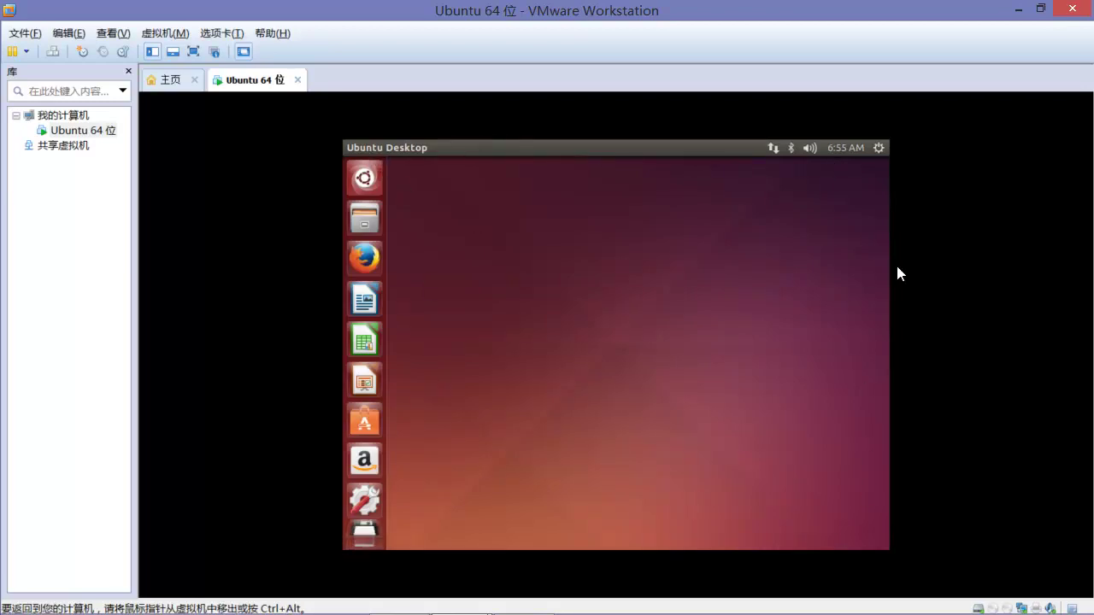
Step: Launch the Files manager and Firefox in the Ubuntu guest
key(ctrl+alt)
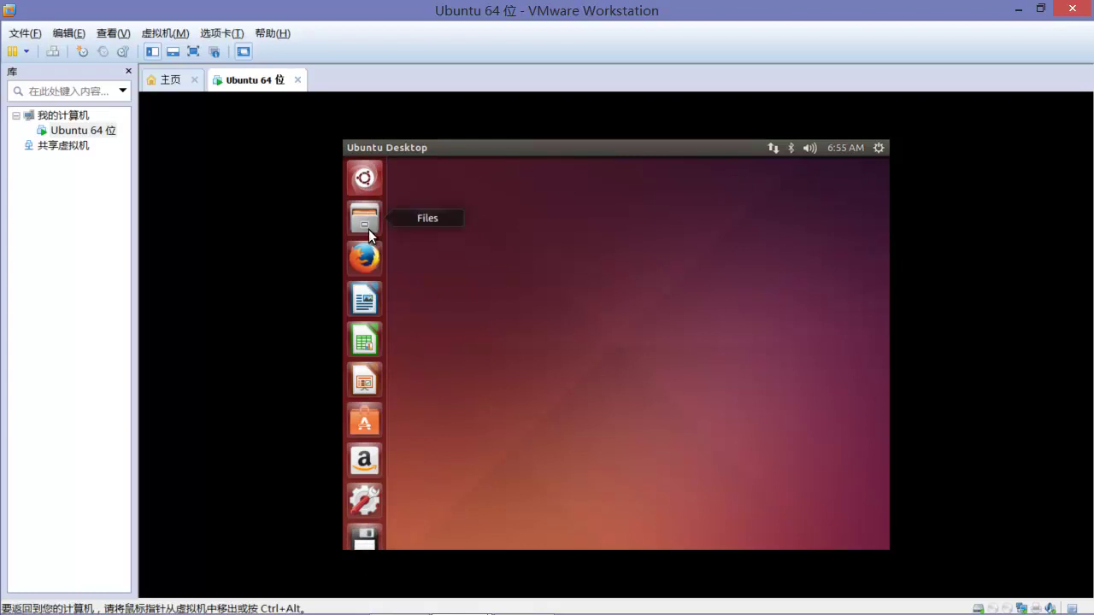
click(370, 226)
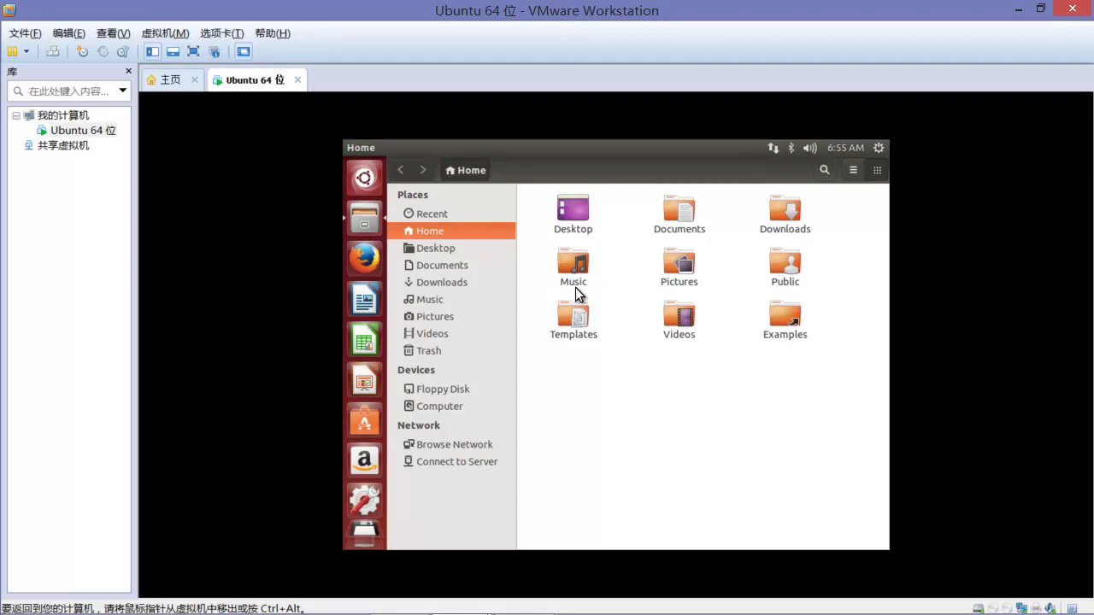
click(367, 266)
Step: Shut down Ubuntu from the system menu, powering off the VM
click(879, 147)
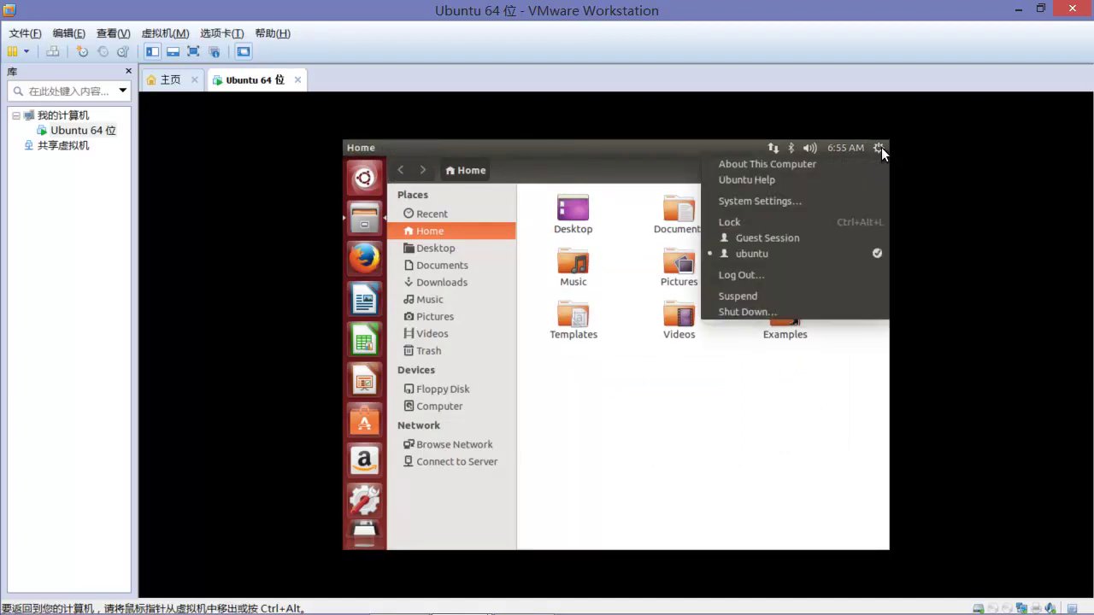
click(736, 312)
click(685, 366)
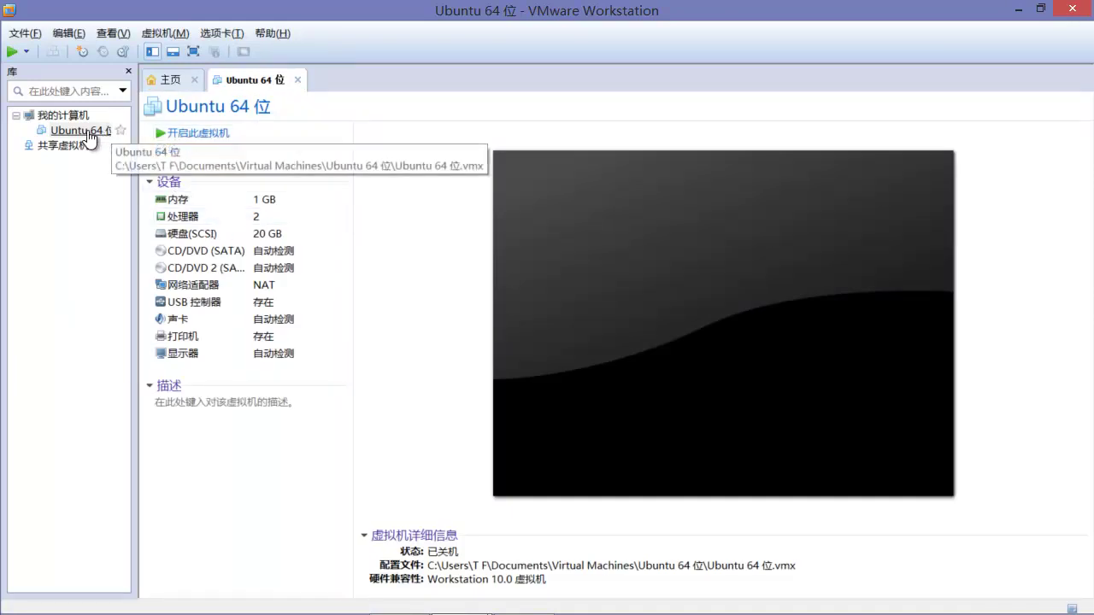
click(170, 82)
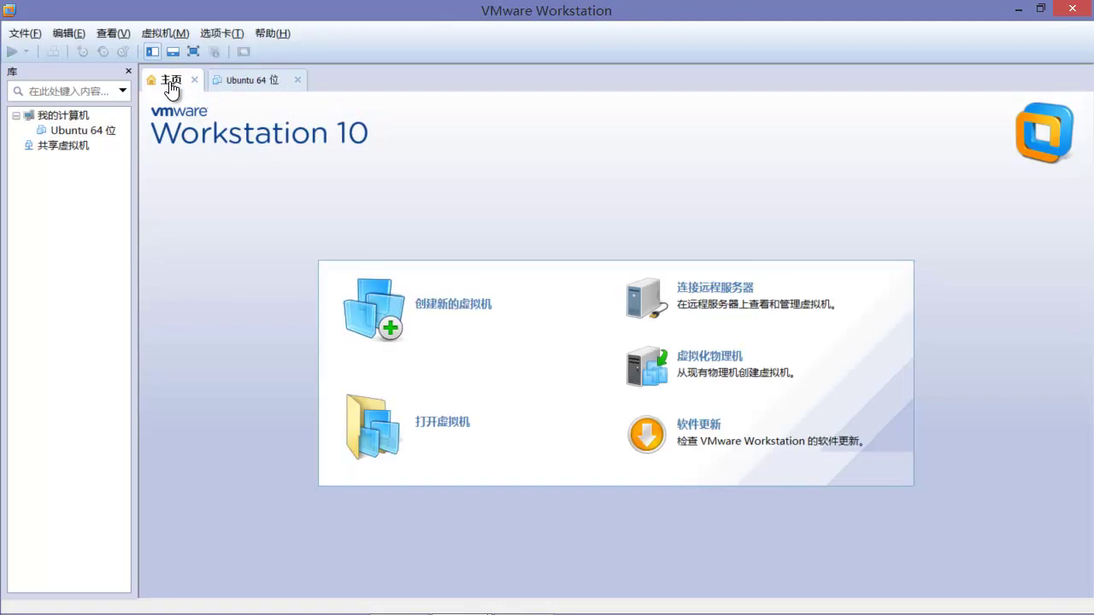
click(464, 310)
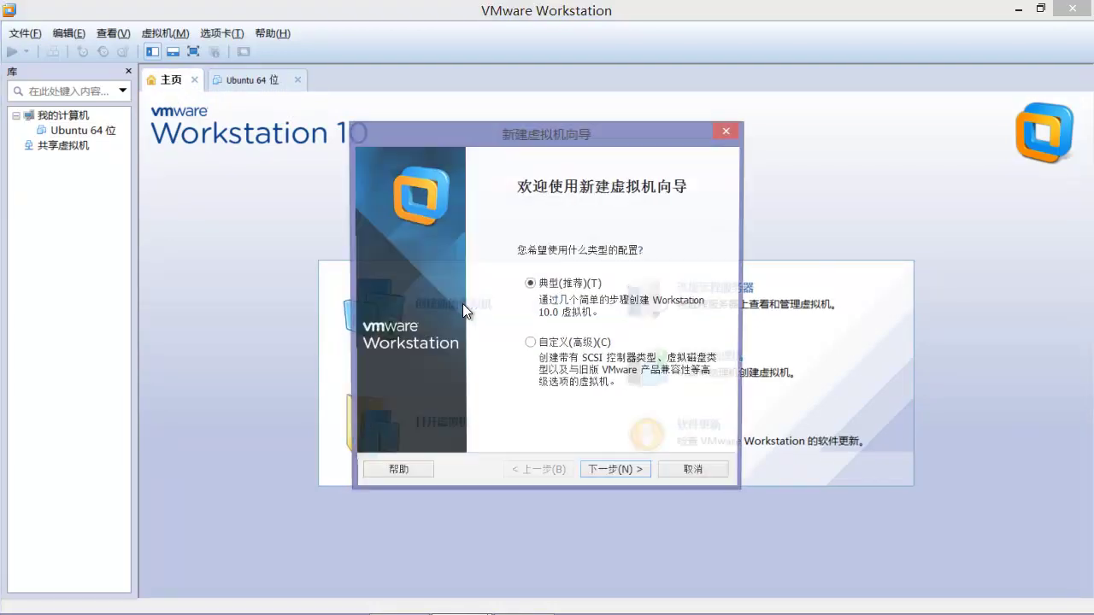
click(622, 470)
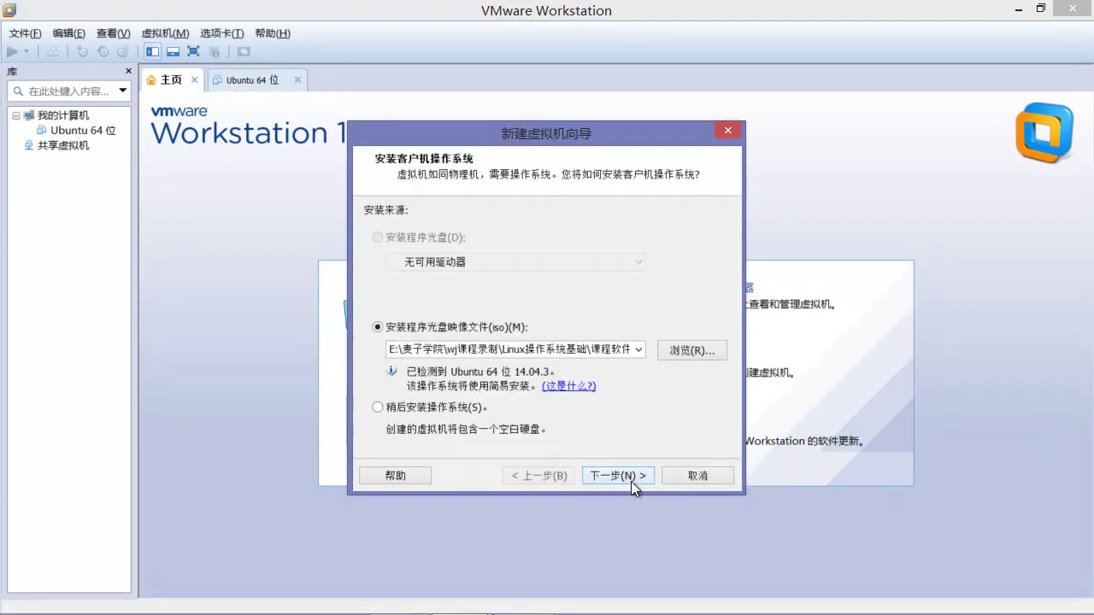
click(686, 345)
click(564, 304)
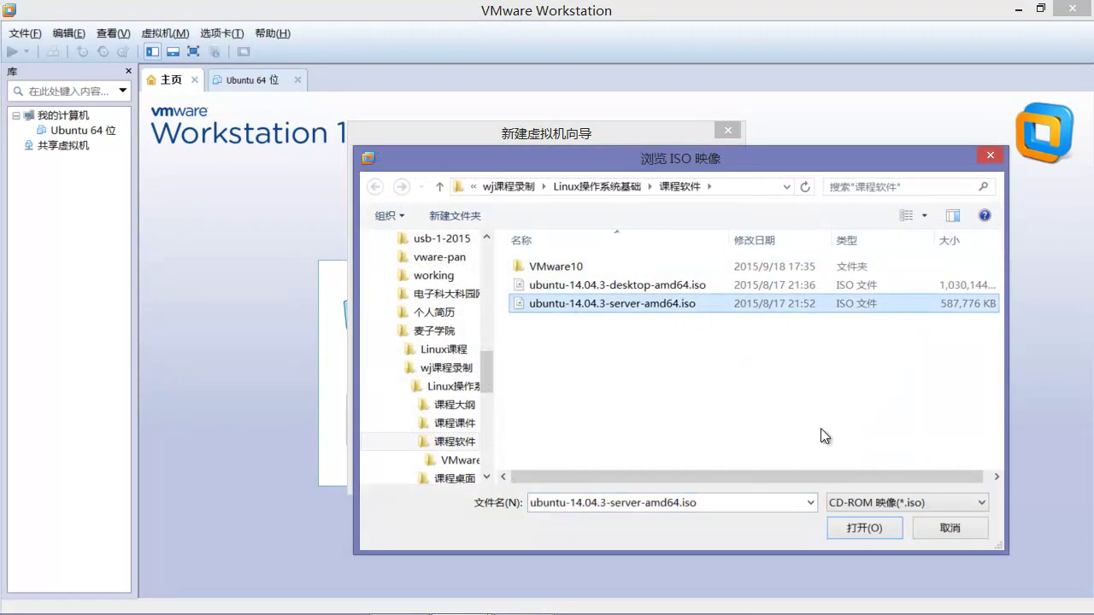
click(863, 530)
click(617, 478)
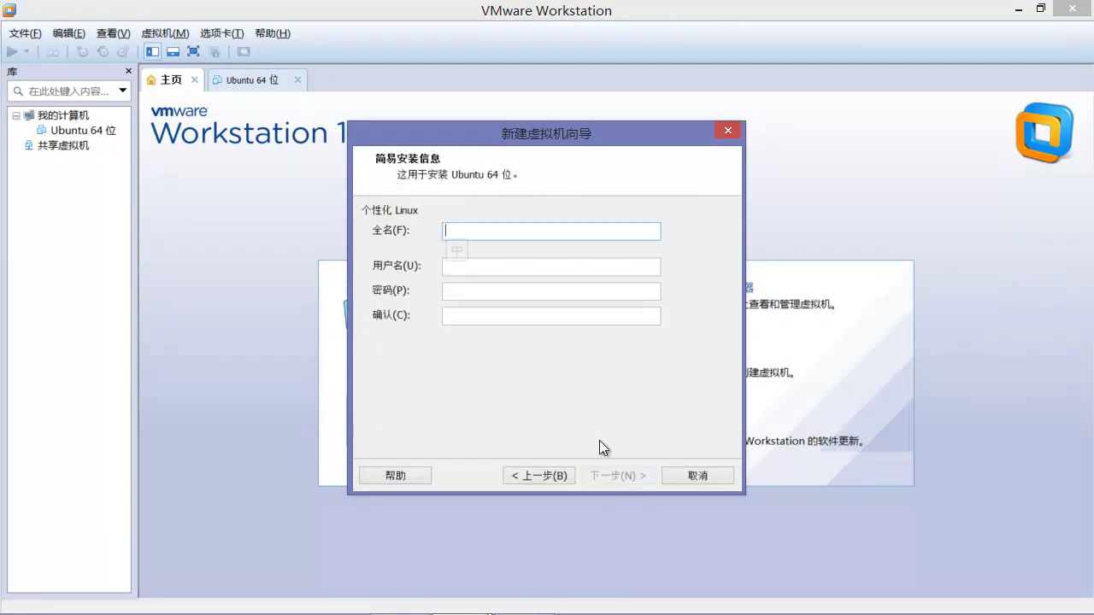
click(459, 267)
key(shift)
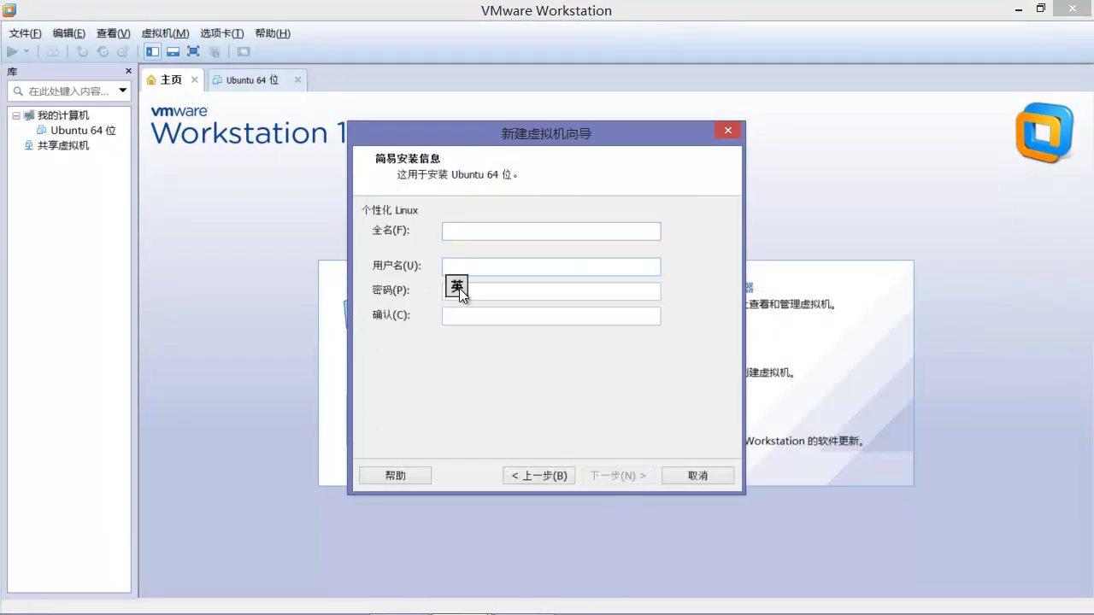
key(shift)
click(491, 289)
click(491, 311)
click(469, 267)
click(472, 292)
click(487, 313)
click(460, 272)
click(472, 313)
click(458, 270)
click(715, 477)
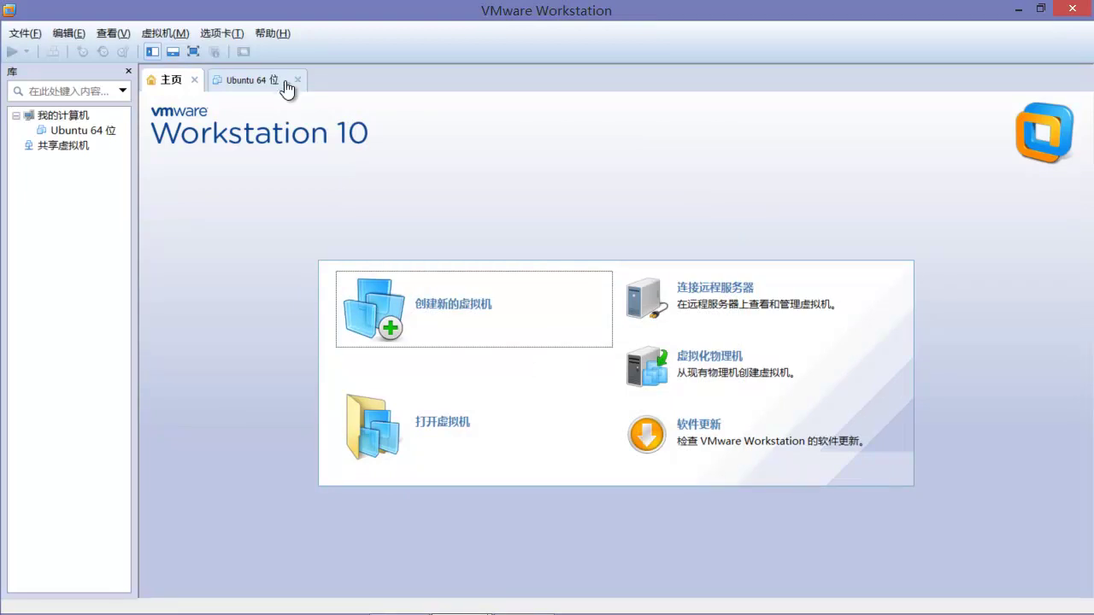
click(267, 89)
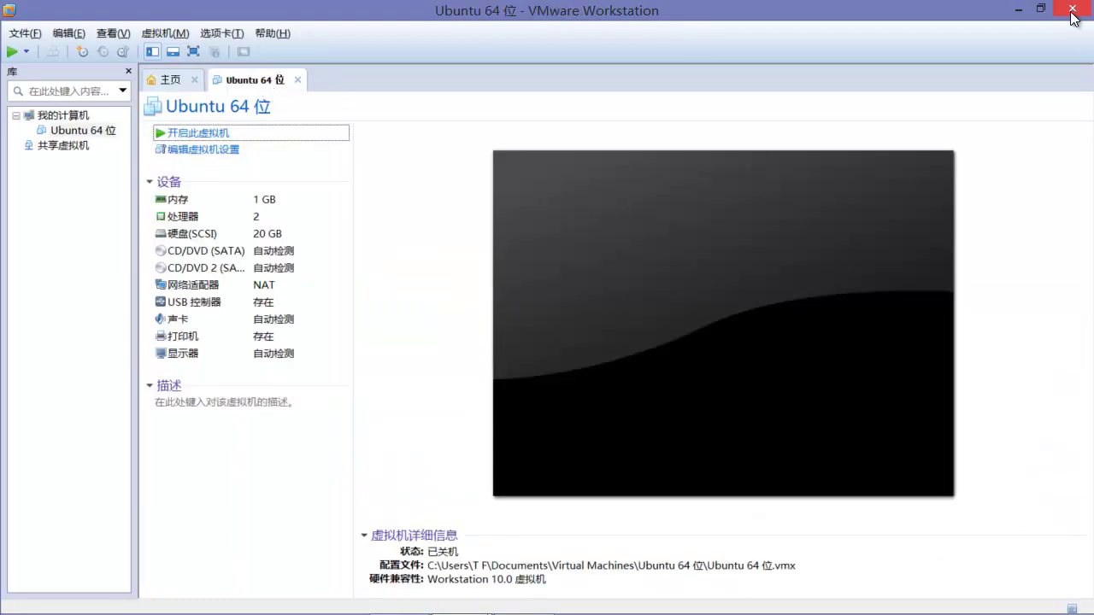
Step: Close VMware Workstation and open This PC (这台电脑) in File Explorer
click(1074, 10)
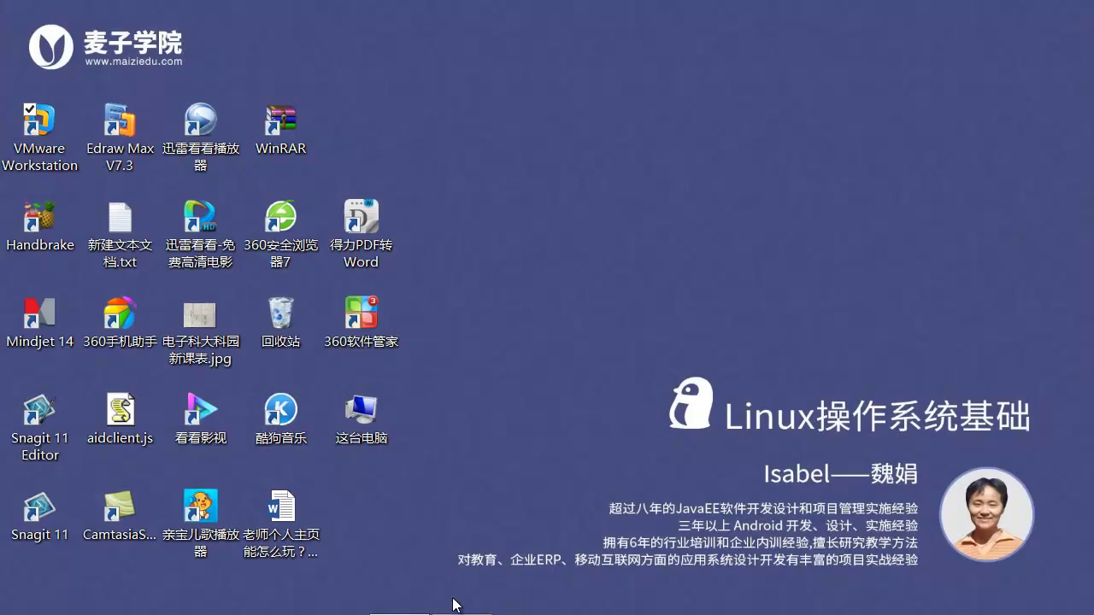
click(370, 434)
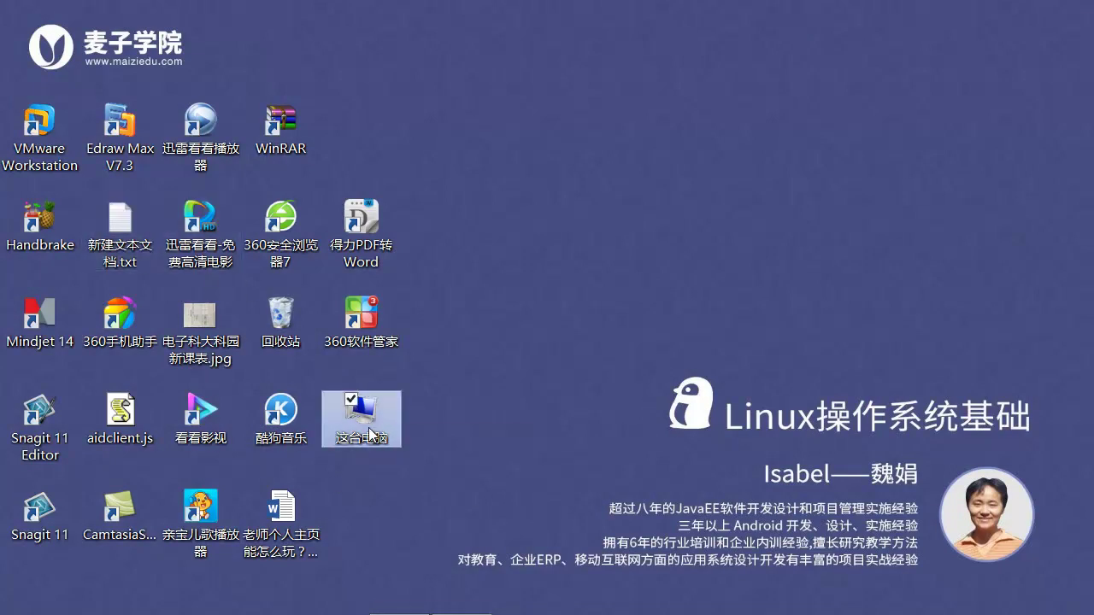
right_click(371, 418)
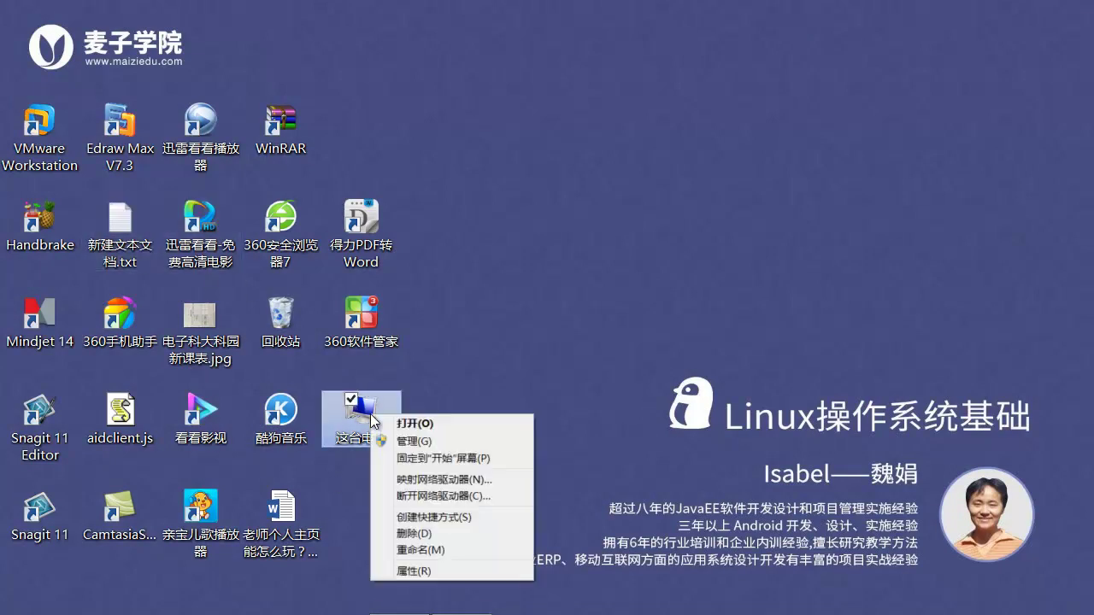
click(394, 425)
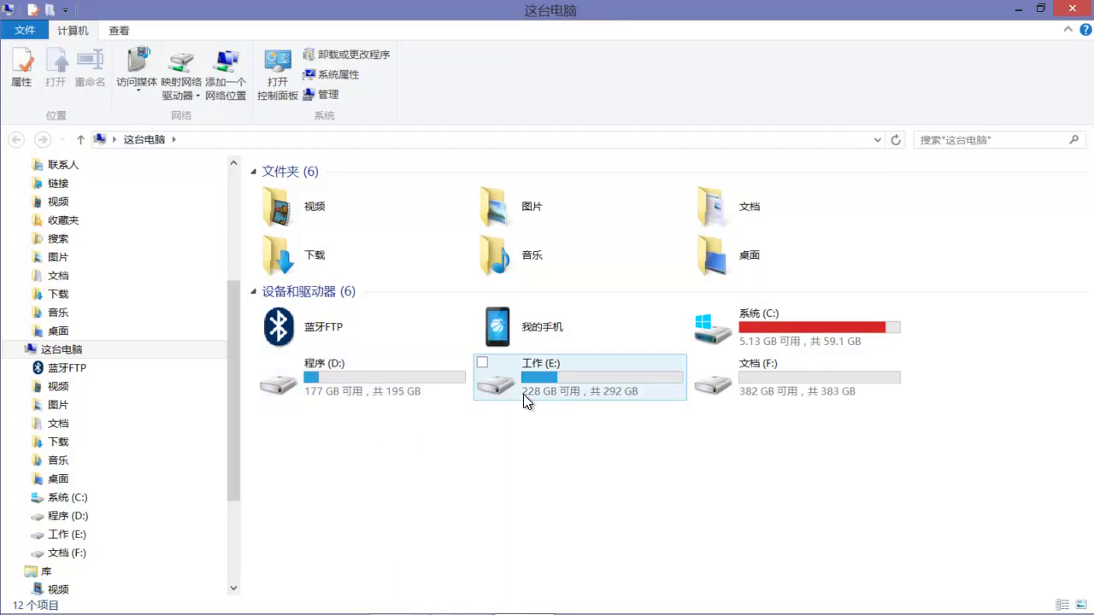
Step: Go to E:\麦子学院\wj课程录制\Linux操作系统基础\课程课件 and open Linux操作系统基础篇.mmap
click(543, 389)
double_click(543, 390)
double_click(319, 283)
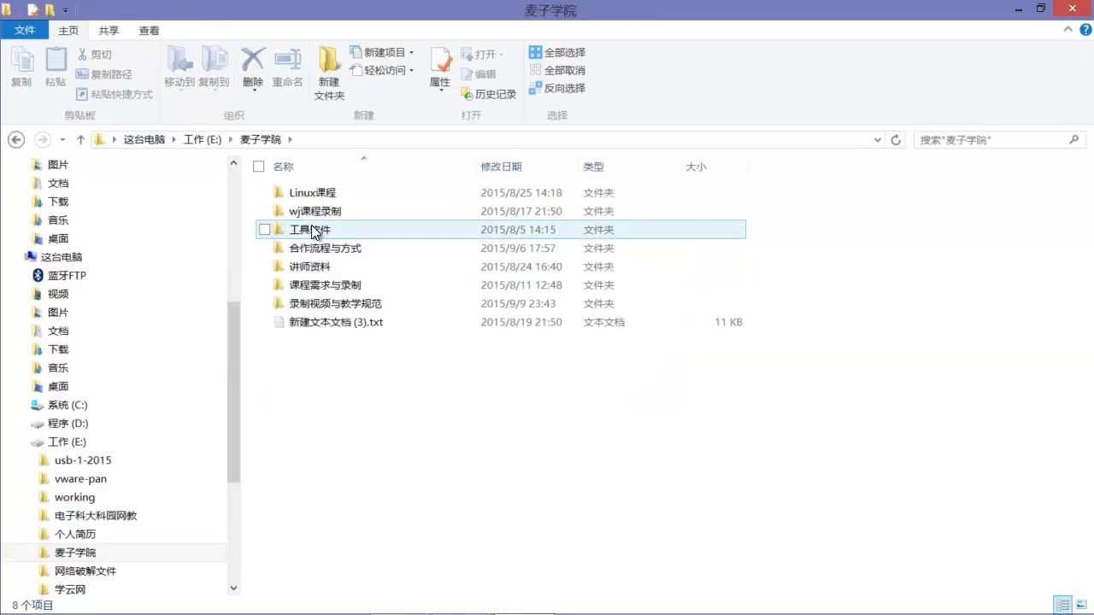
double_click(314, 213)
double_click(315, 192)
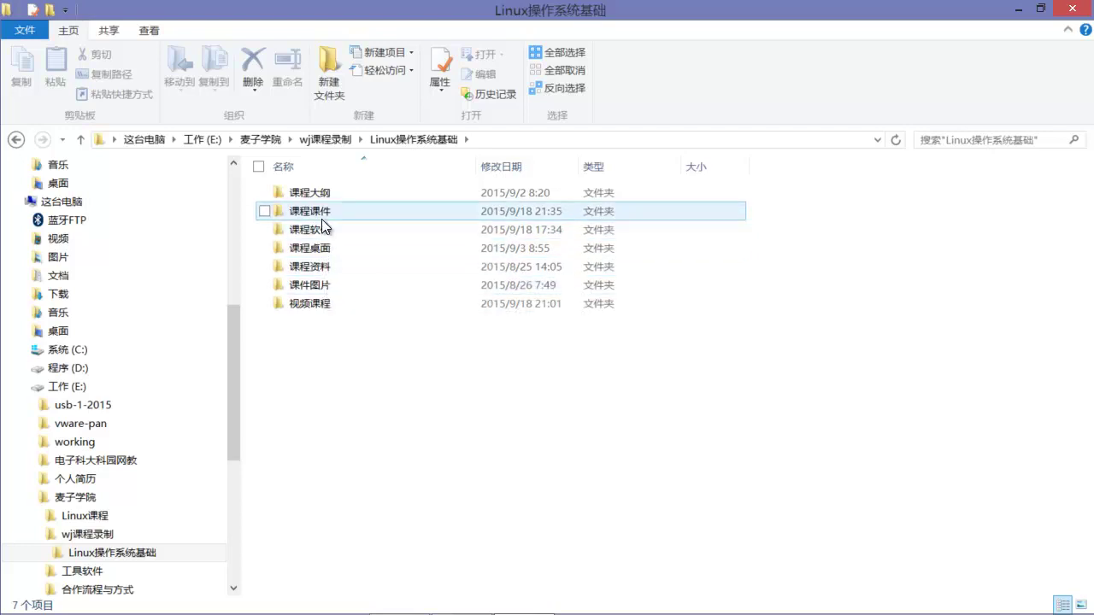
double_click(318, 211)
click(325, 207)
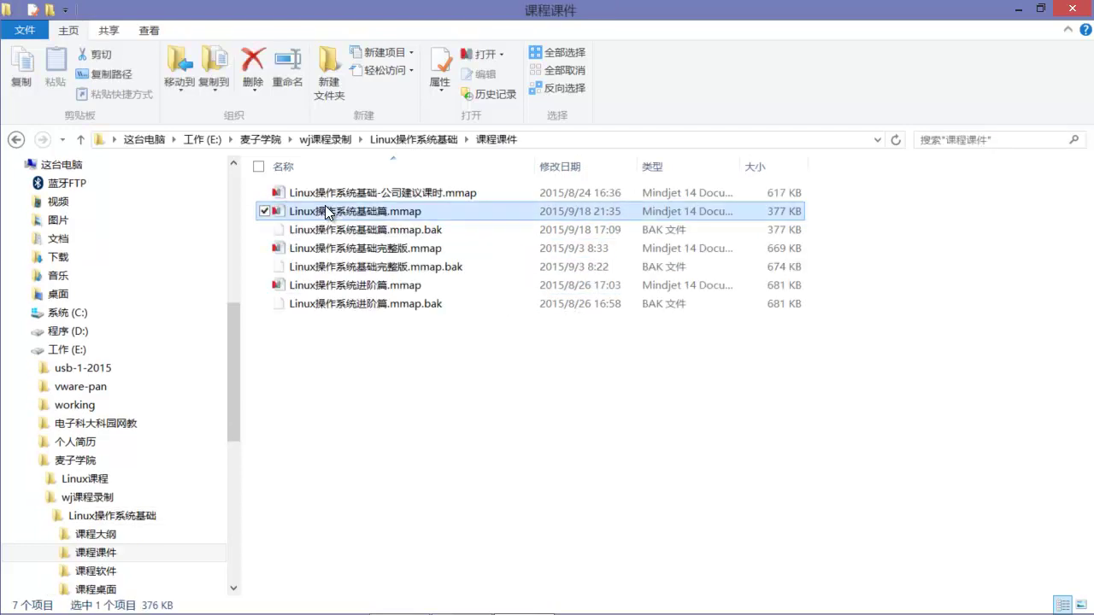
double_click(325, 209)
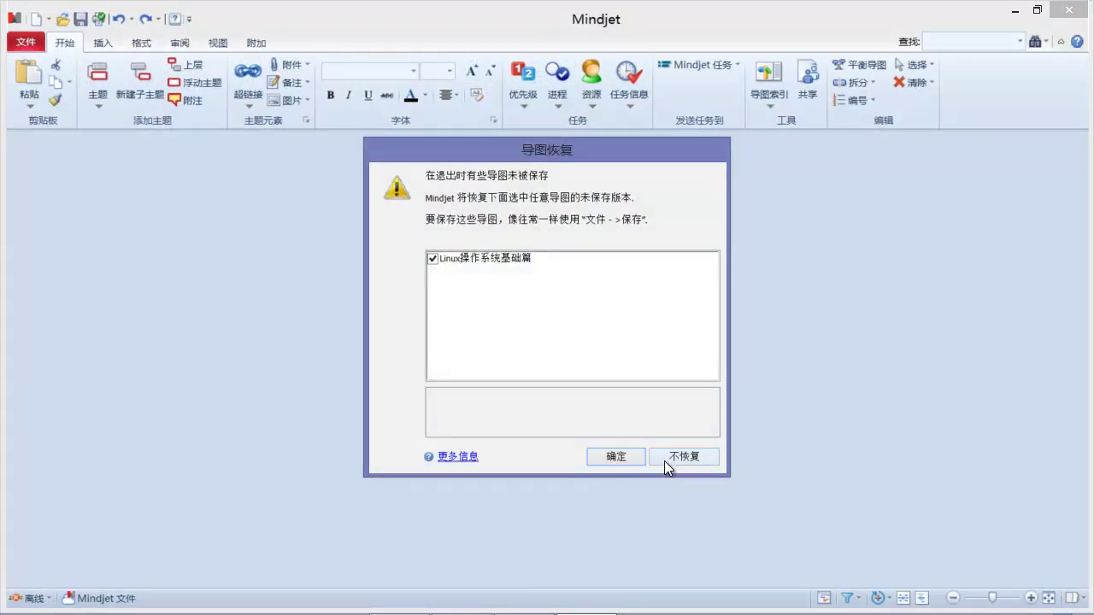
Step: Recover the unsaved Linux操作系统基础篇 map and dismiss the Mindjet sign-in prompt
click(617, 456)
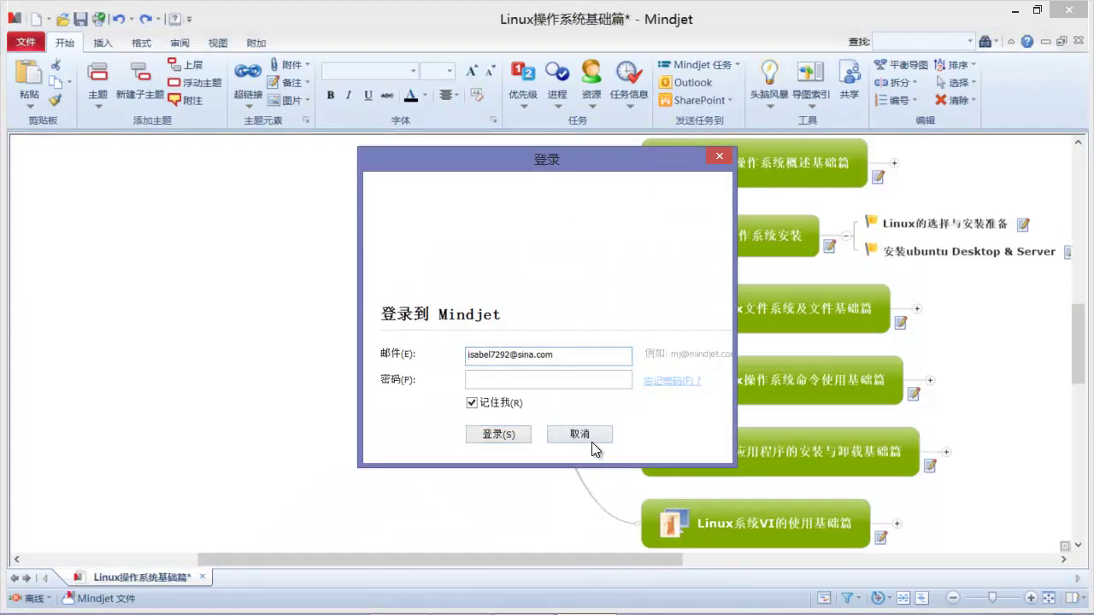
click(590, 439)
drag(695, 561, 828, 561)
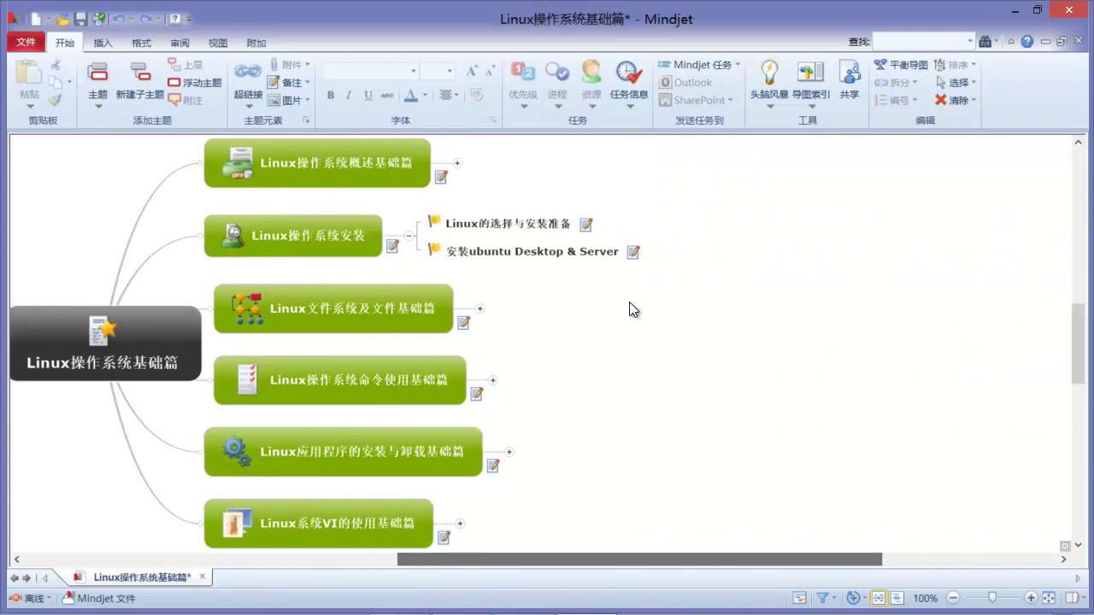
Step: Open the topic notes for 安装ubuntu Desktop & Server
click(632, 253)
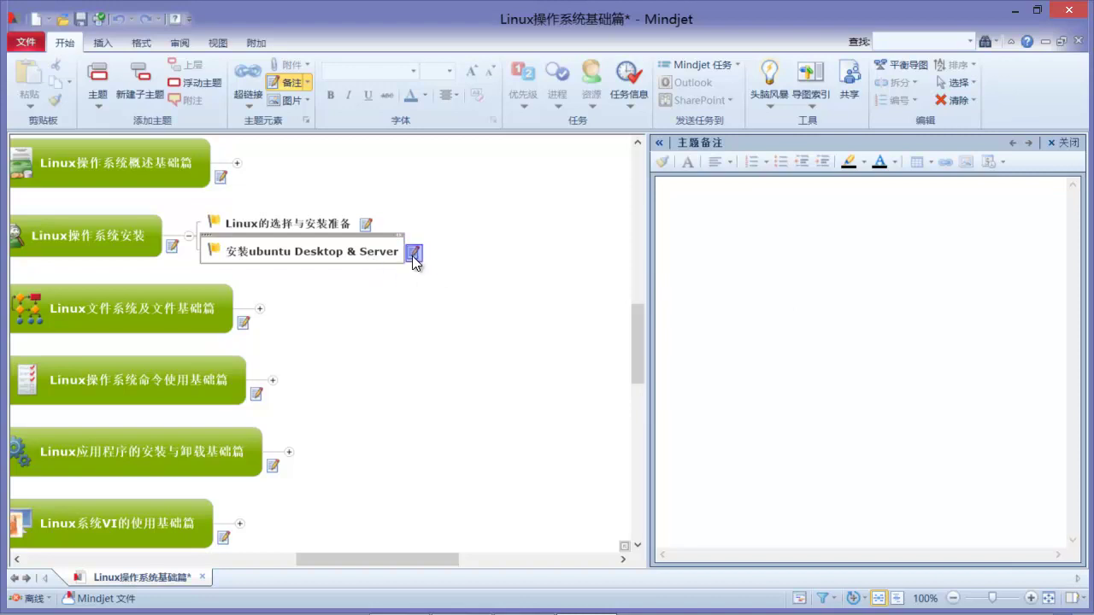
click(1067, 143)
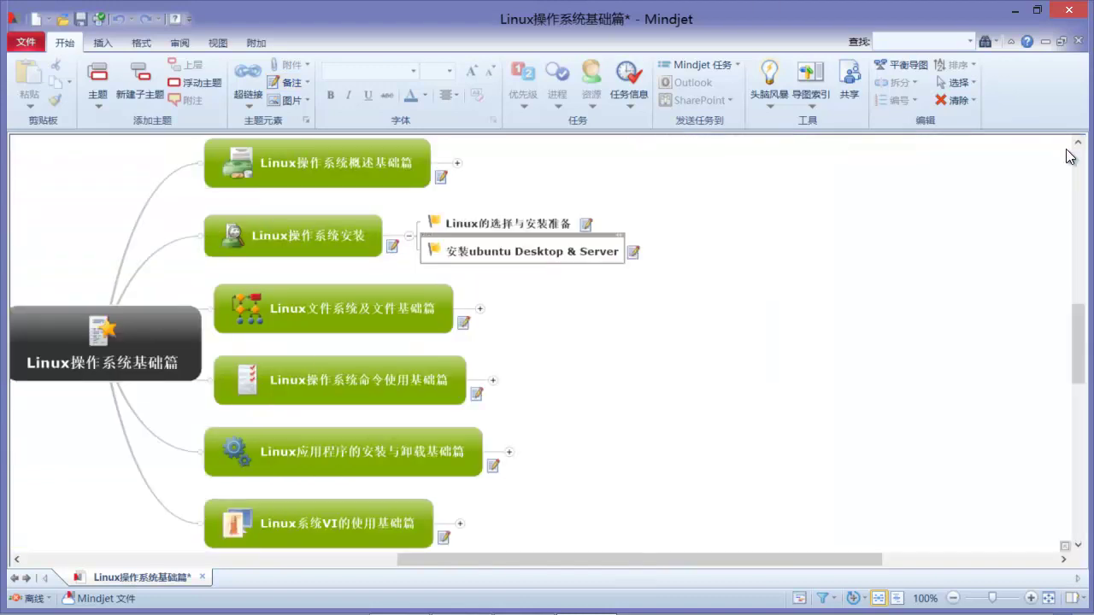
click(632, 251)
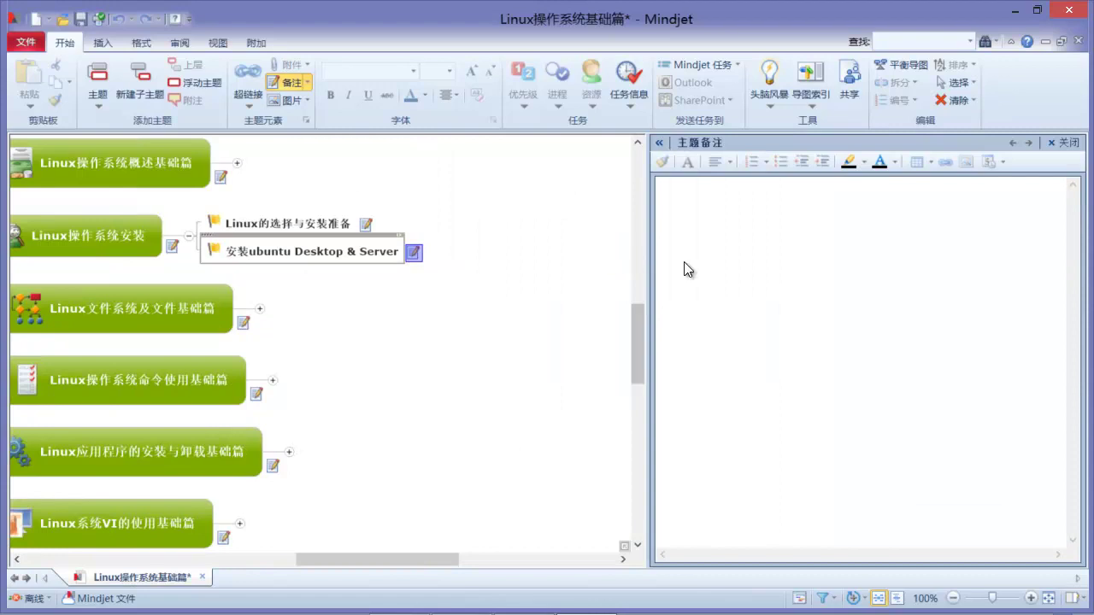
Step: Edit the note's mode-switch lines: ctrl+Alt+F2,F3,F4,F6:图形转命令 and ctrl+Alt+F7：命令转图形
drag(429, 560, 376, 560)
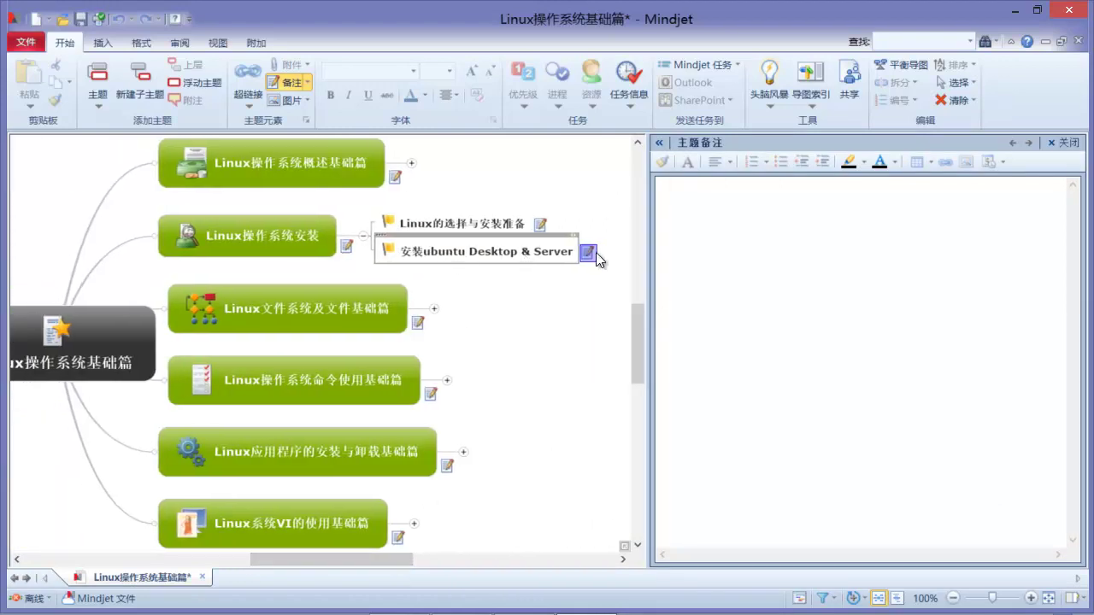
mouse_move(637, 332)
mouse_down()
mouse_move(637, 306)
mouse_move(637, 343)
mouse_move(638, 322)
mouse_up()
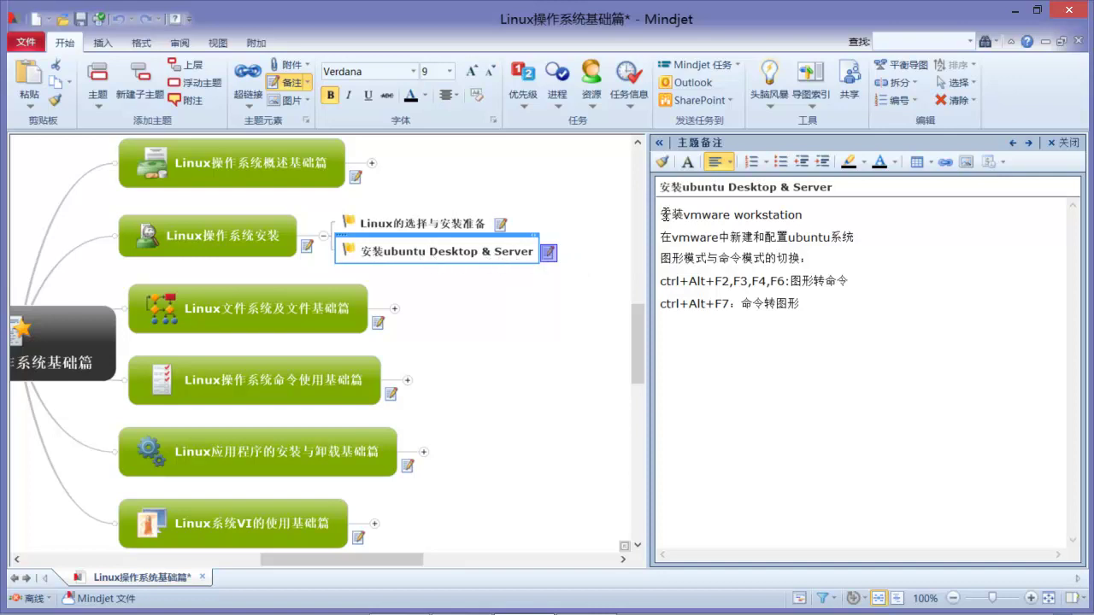
click(663, 257)
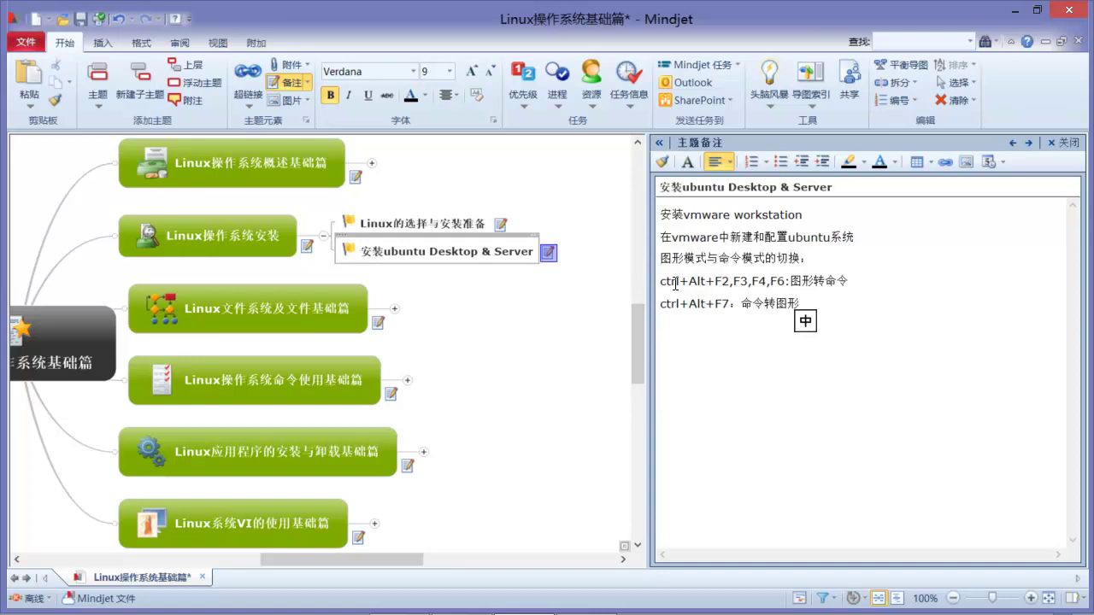
mouse_move(662, 282)
mouse_down()
mouse_move(849, 283)
mouse_move(661, 282)
mouse_up()
click(847, 281)
click(671, 282)
drag(662, 304, 801, 305)
click(786, 301)
drag(664, 304, 801, 304)
click(805, 297)
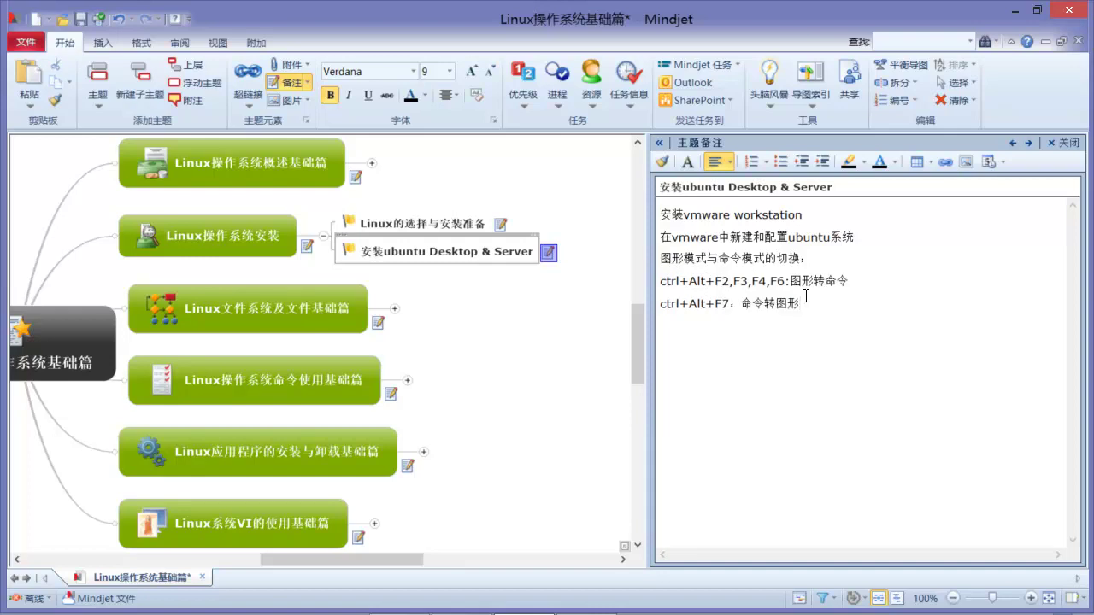